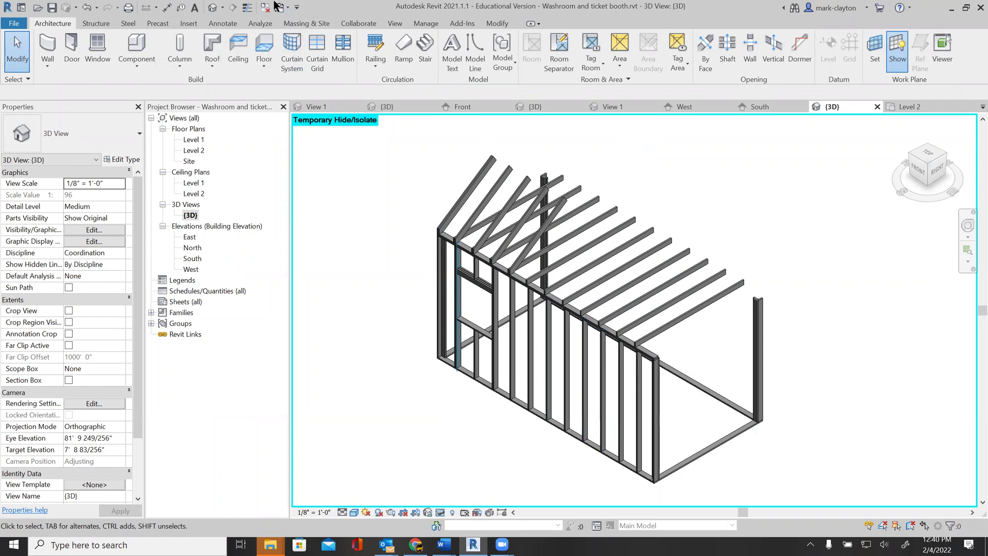
Check a GM Lumber 2x6 wall stud's length and volume, then bring up the open-views list.
{"action": "left_click", "coordinate": [290, 9]}
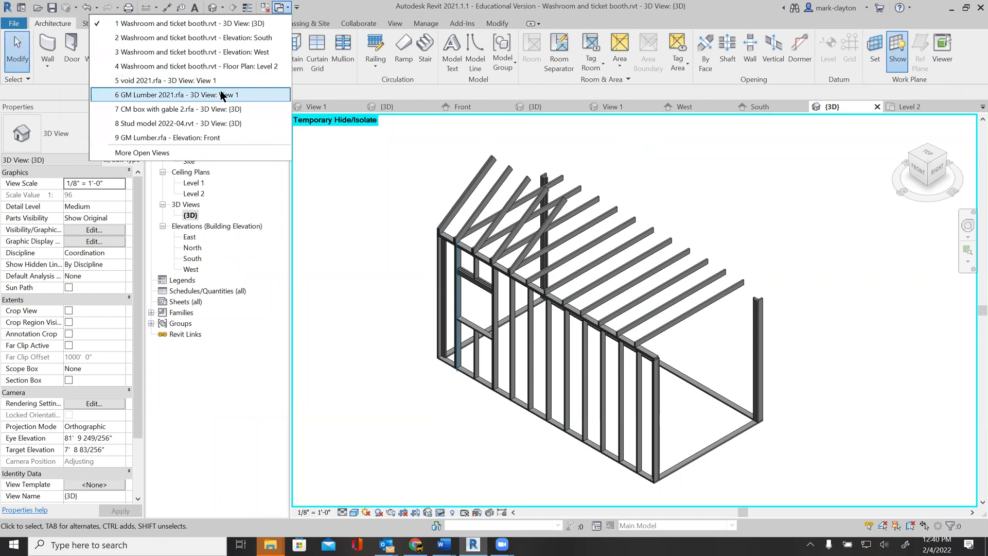
{"action": "left_click", "coordinate": [443, 145]}
{"action": "left_click", "coordinate": [486, 175]}
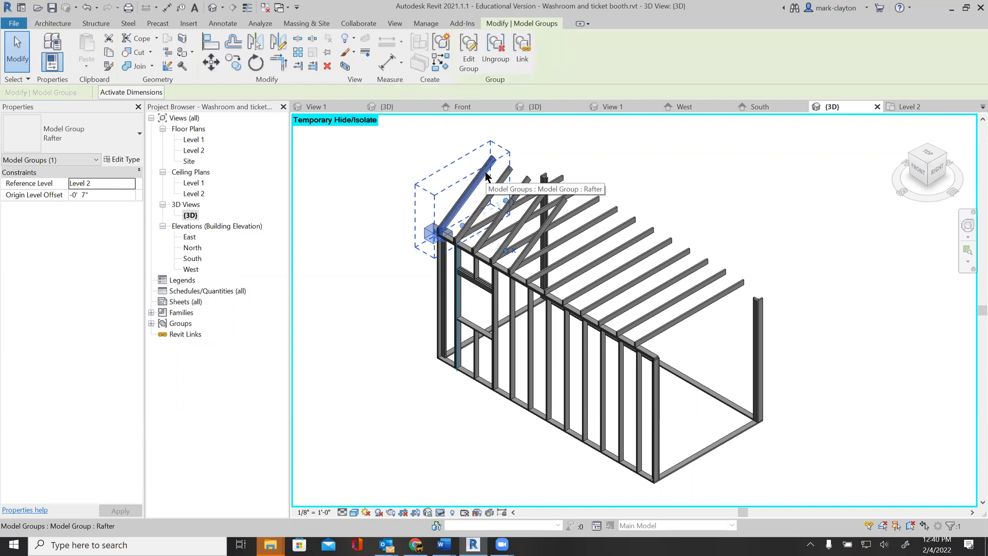
{"action": "left_click", "coordinate": [516, 299]}
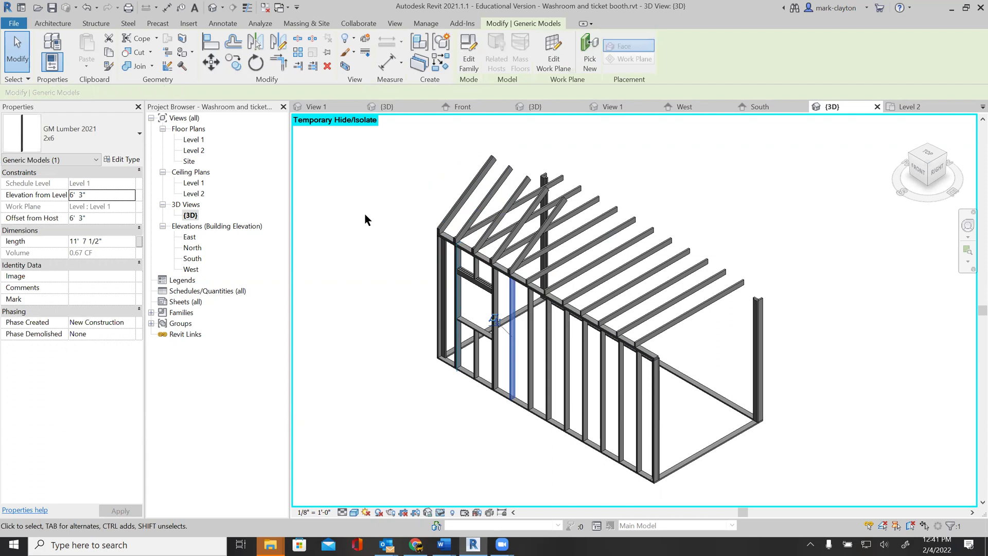
{"action": "left_click", "coordinate": [287, 8]}
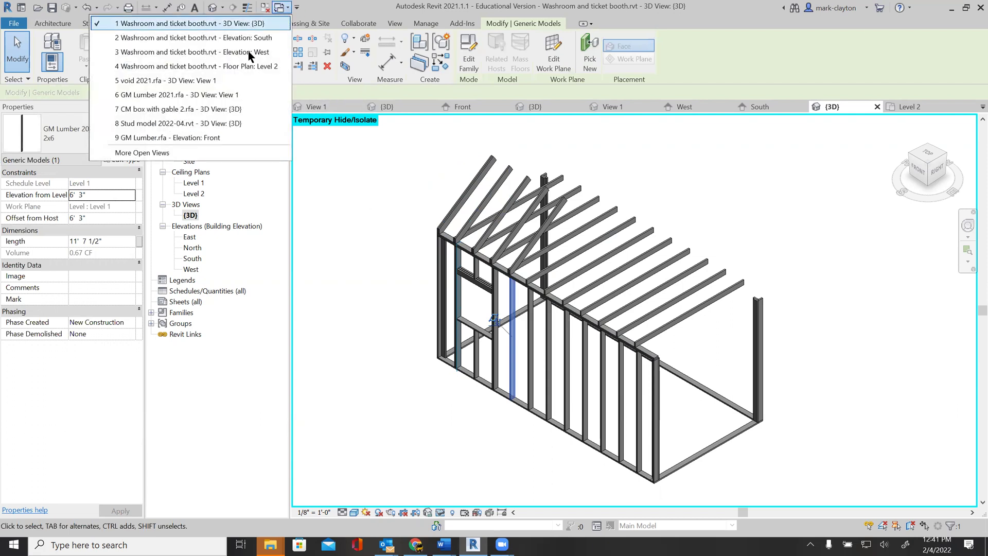
Switch to GM Lumber 2021.rfa without saving and open its Front elevation showing the 7'-9" length.
{"action": "left_click", "coordinate": [239, 94]}
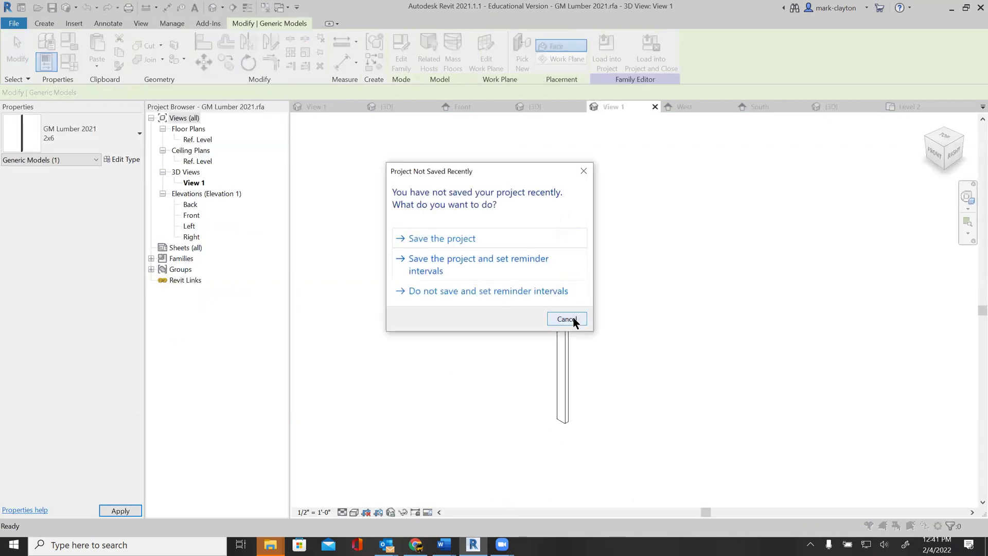
{"action": "left_click", "coordinate": [466, 239]}
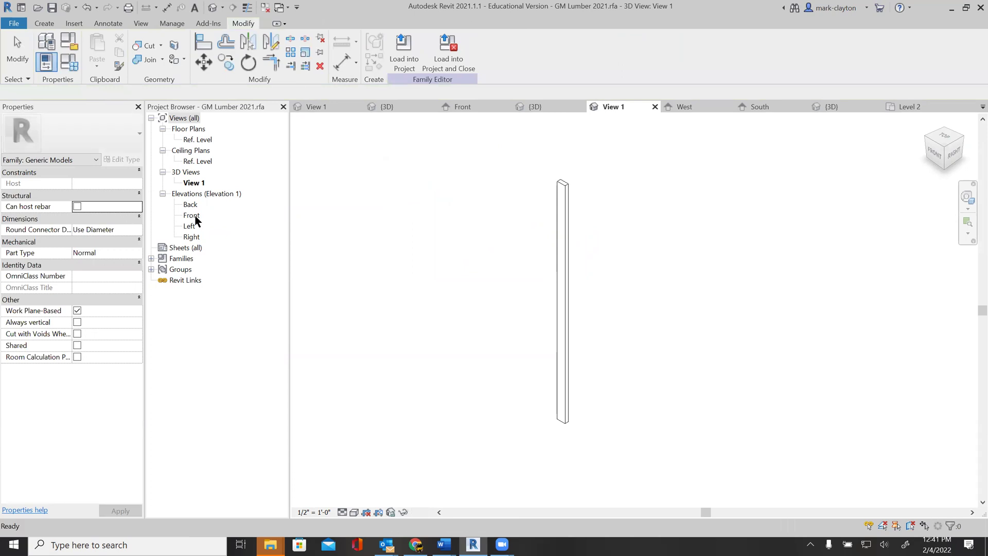
{"action": "double_click", "coordinate": [195, 217]}
{"action": "left_click", "coordinate": [517, 328]}
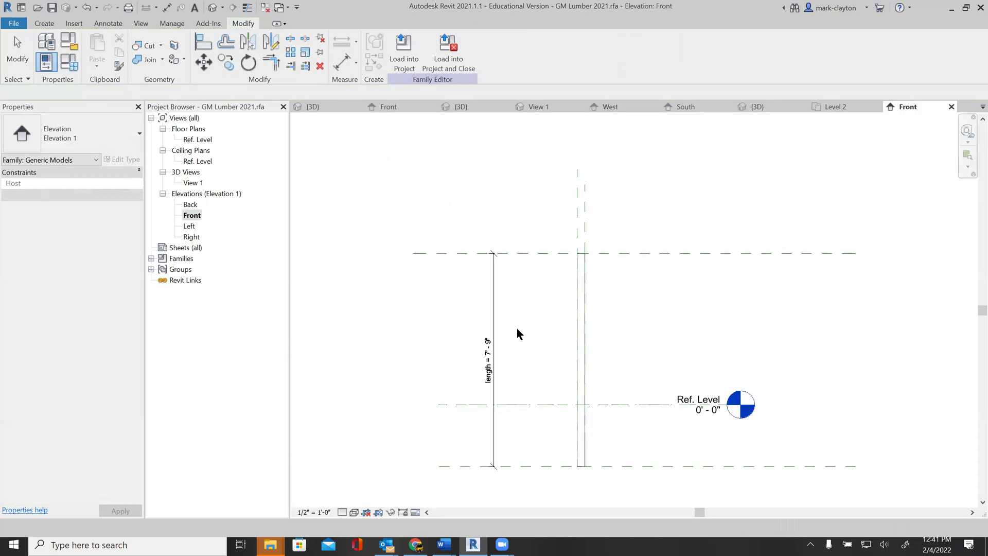
{"action": "middle_click_drag", "start_coordinate": [627, 348], "coordinate": [595, 284]}
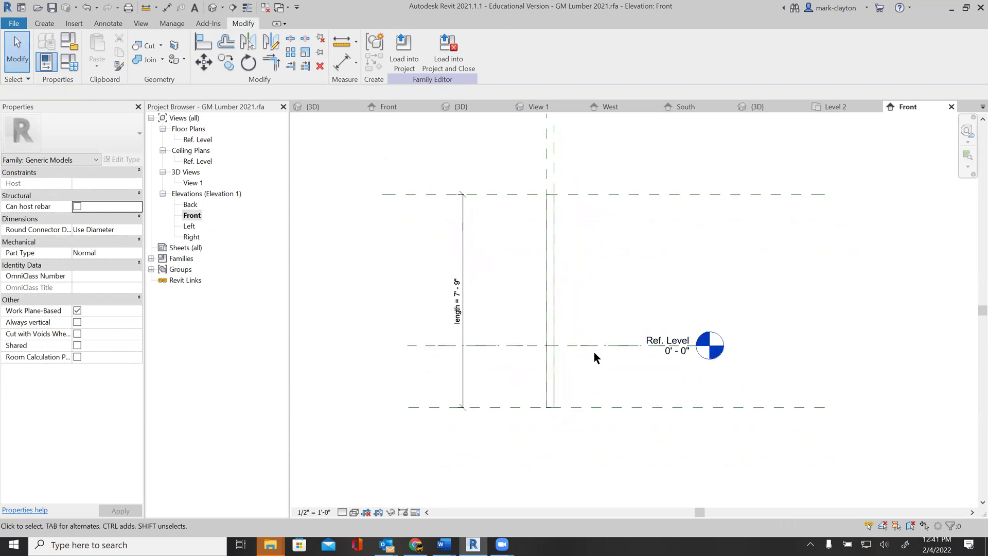
Place an aligned 7'-9" dimension from the bottom to the top reference plane, right of the stud, and select it.
{"action": "left_click", "coordinate": [45, 24]}
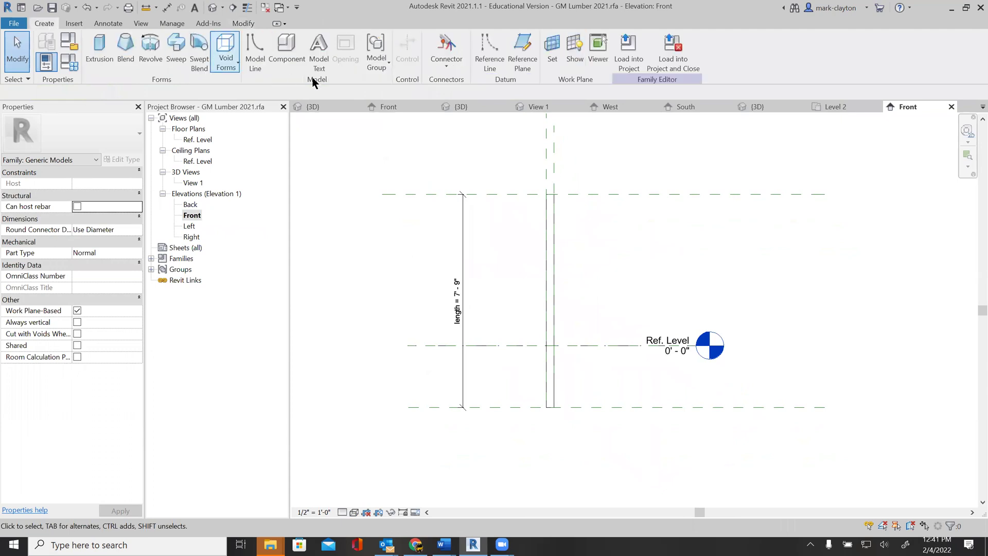
{"action": "left_click", "coordinate": [108, 24]}
{"action": "left_click", "coordinate": [58, 49]}
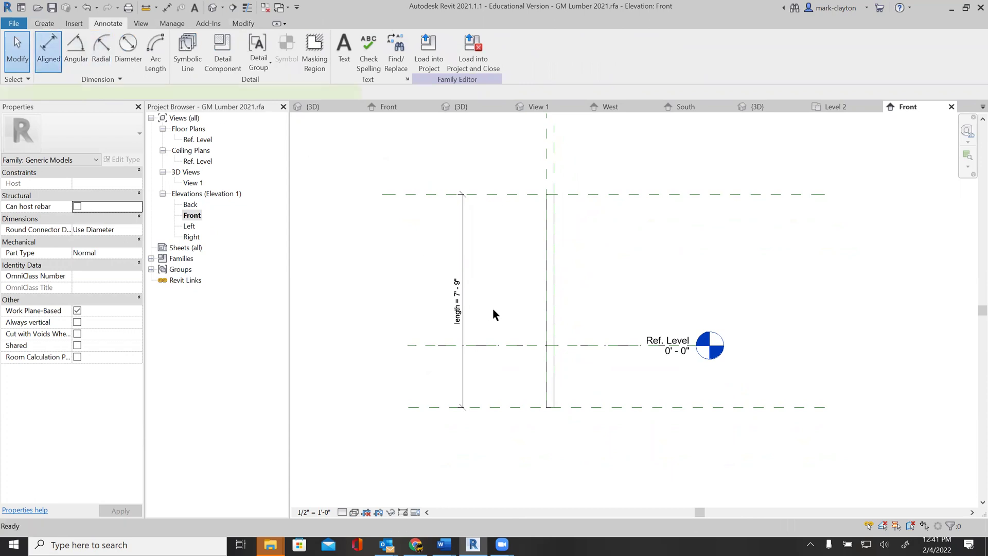
{"action": "left_click", "coordinate": [624, 408]}
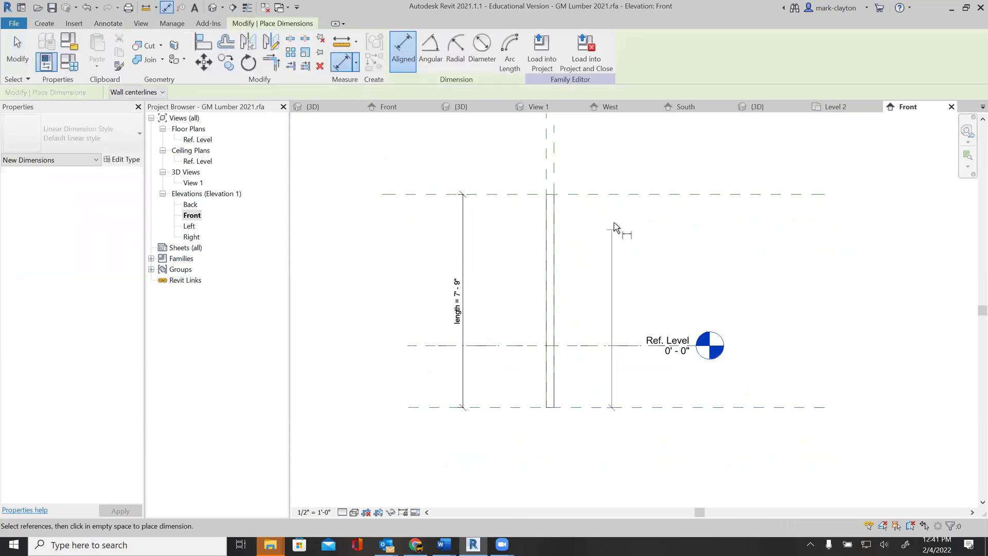
{"action": "left_click", "coordinate": [616, 195]}
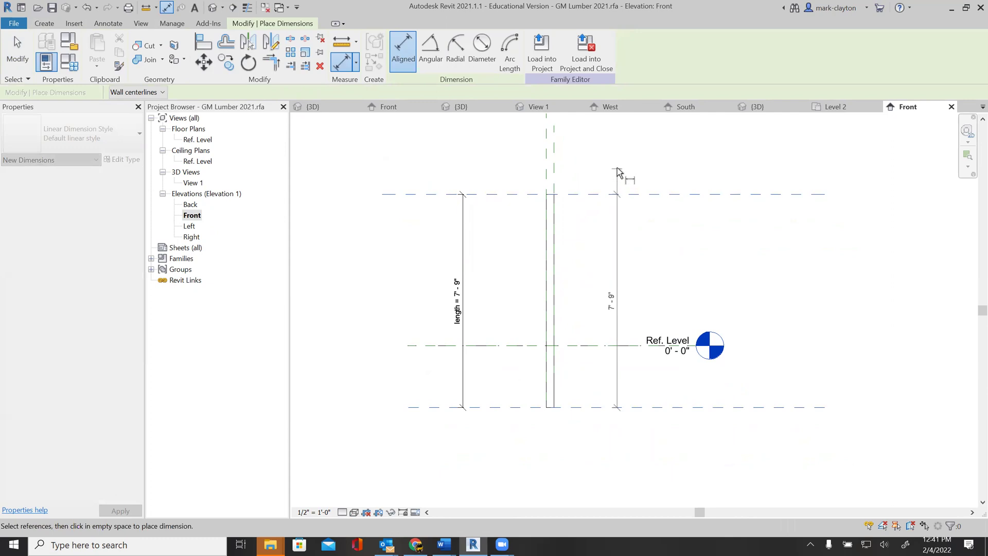
{"action": "left_click", "coordinate": [618, 171]}
{"action": "left_click", "coordinate": [17, 42]}
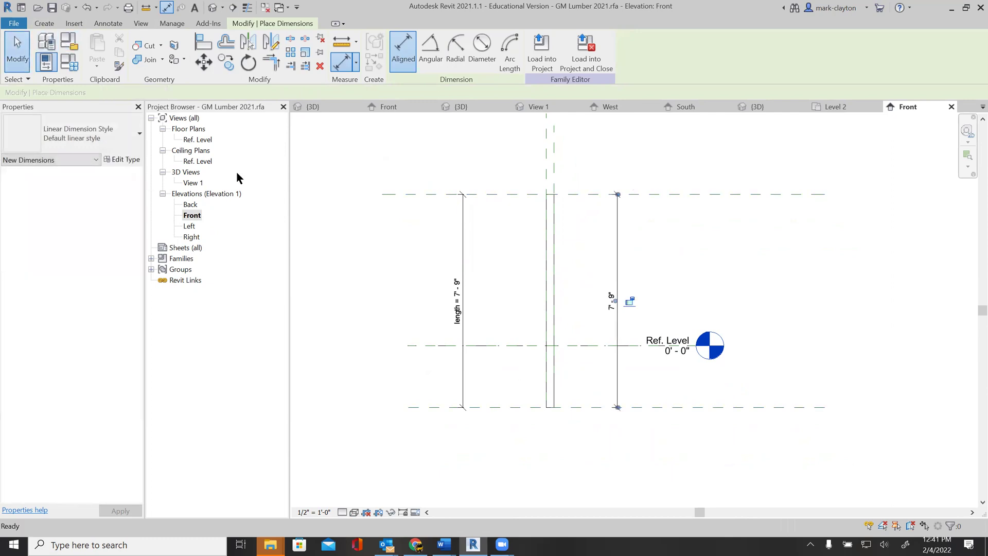
{"action": "left_click", "coordinate": [618, 263]}
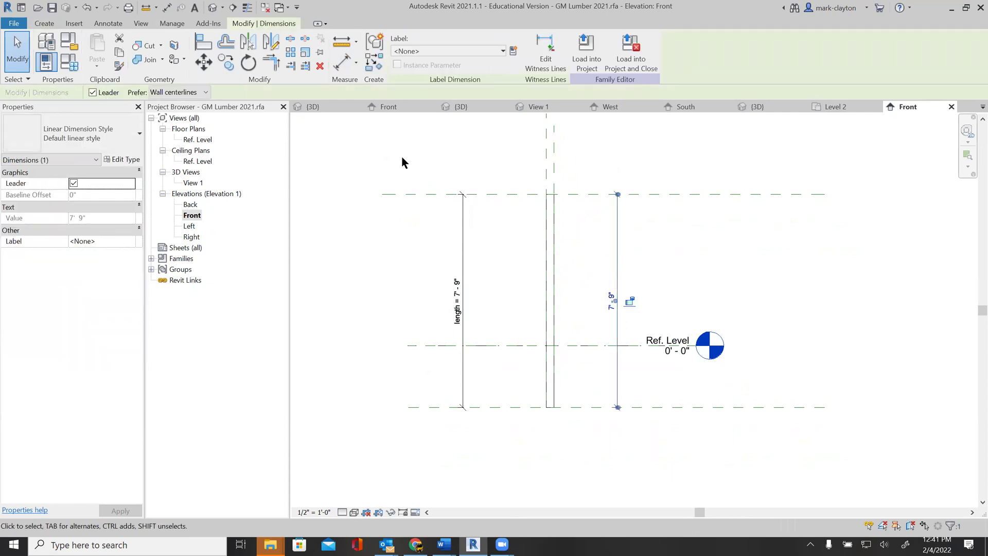
{"action": "left_click", "coordinate": [514, 53]}
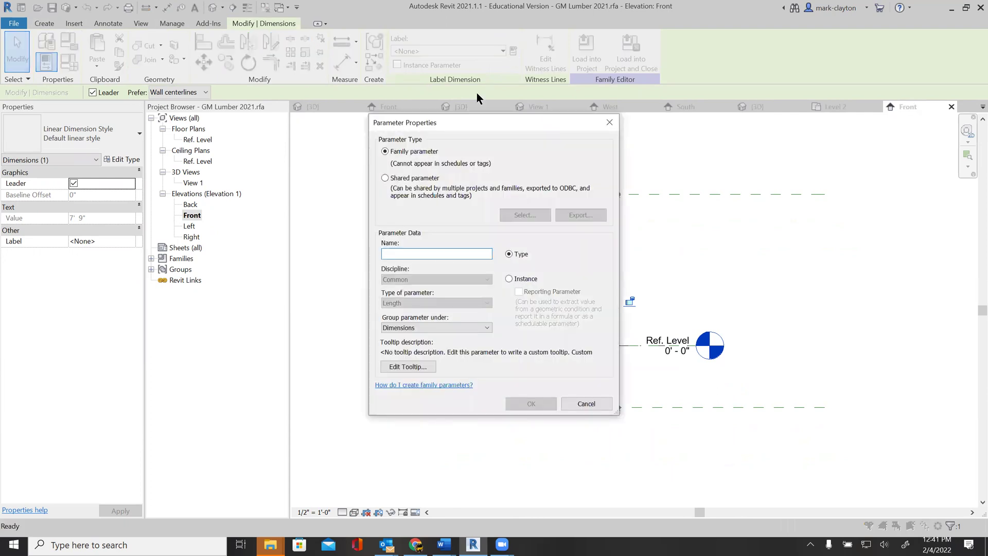
{"action": "left_click", "coordinate": [386, 178]}
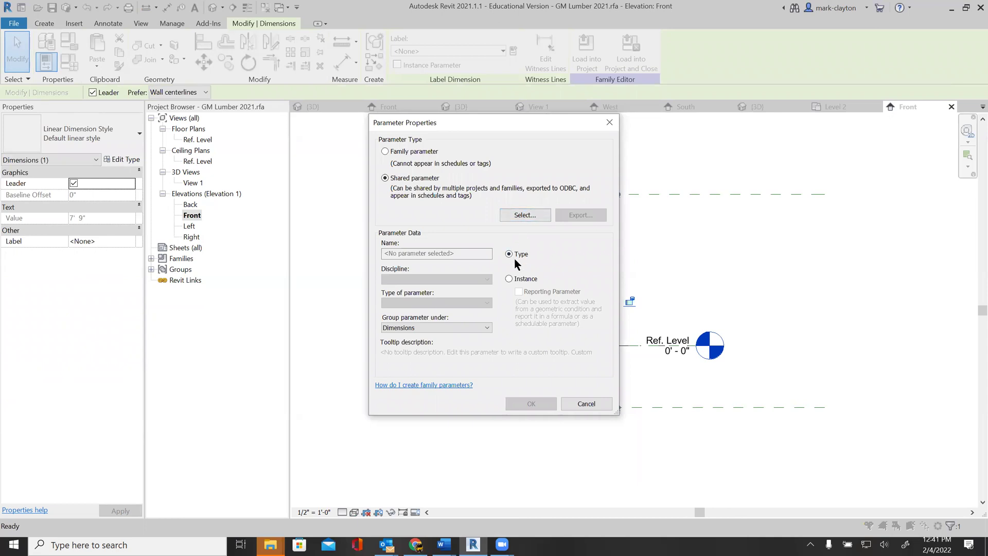
{"action": "left_click", "coordinate": [508, 278]}
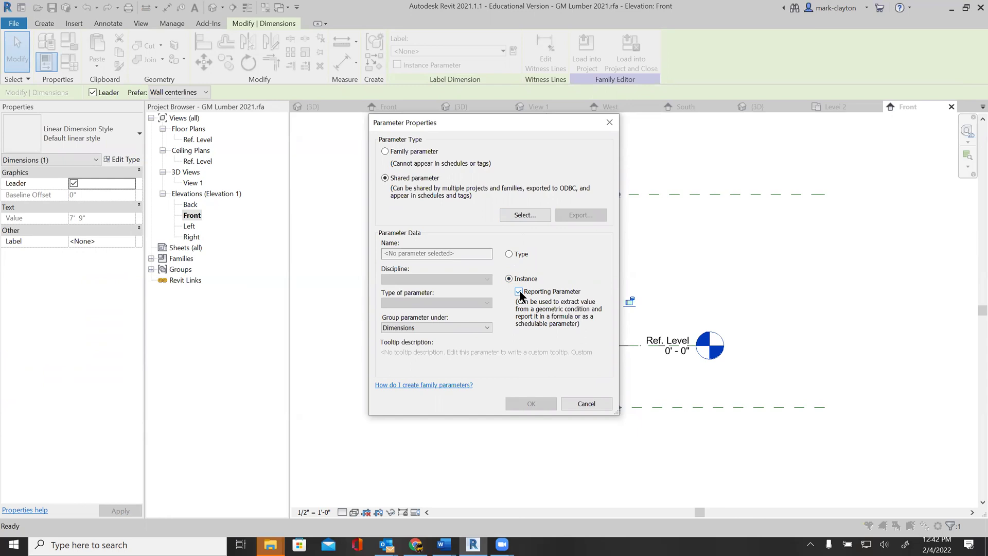
{"action": "left_click", "coordinate": [586, 404]}
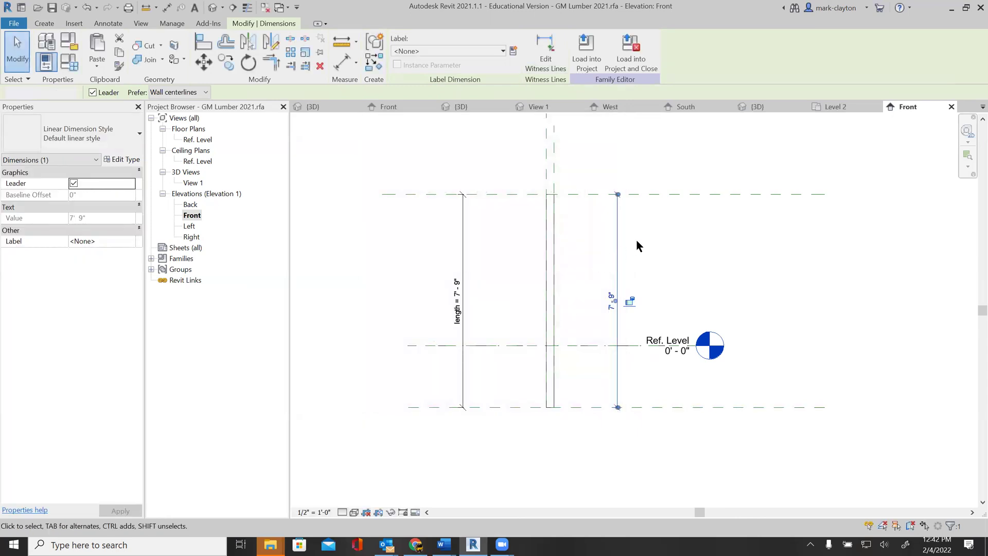
{"action": "left_click", "coordinate": [638, 246]}
{"action": "left_click", "coordinate": [617, 243]}
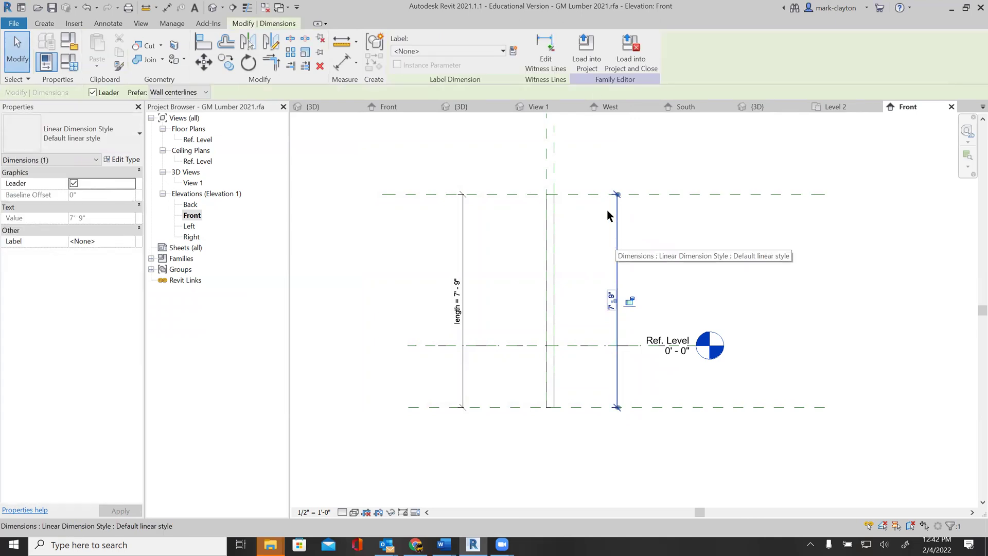
{"action": "left_click", "coordinate": [513, 50]}
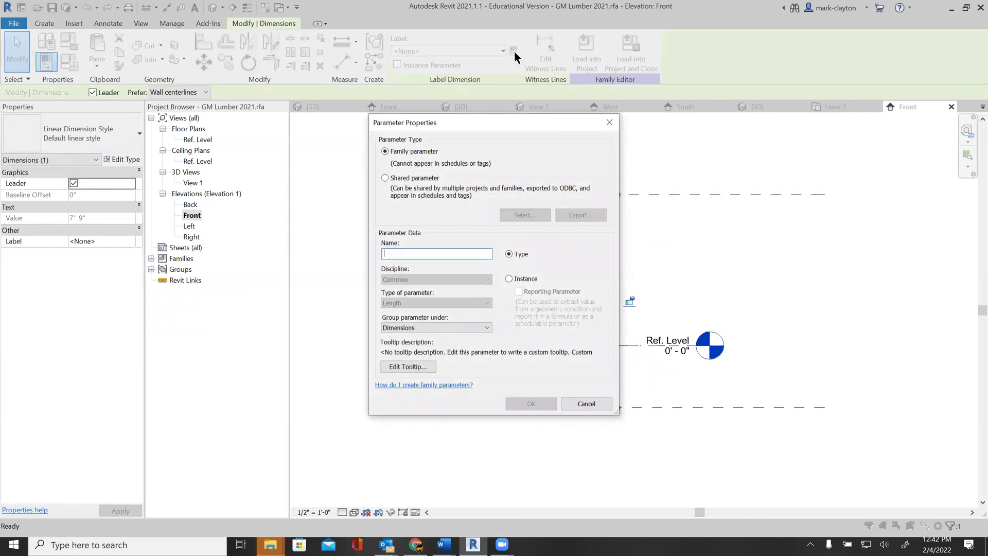
{"action": "left_click", "coordinate": [386, 178]}
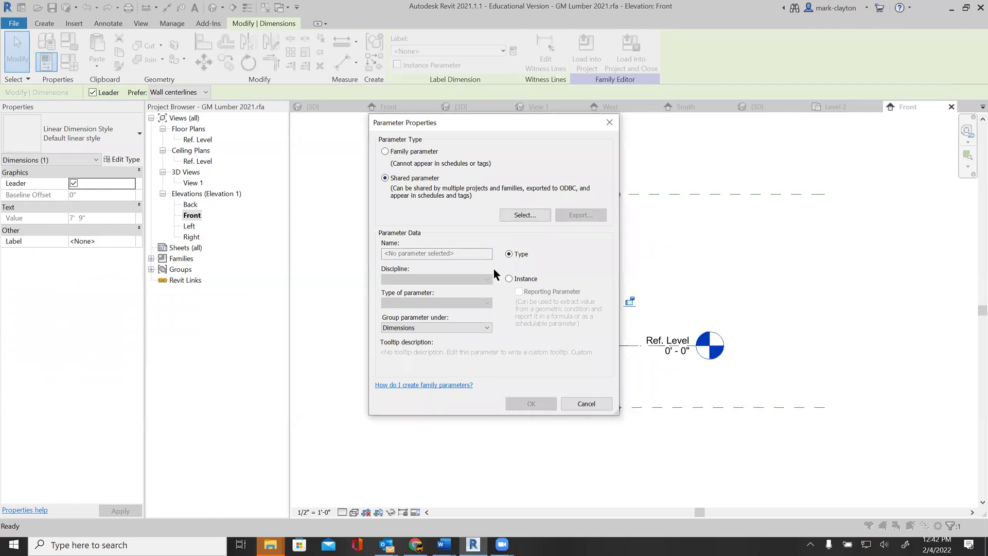
{"action": "left_click", "coordinate": [510, 279]}
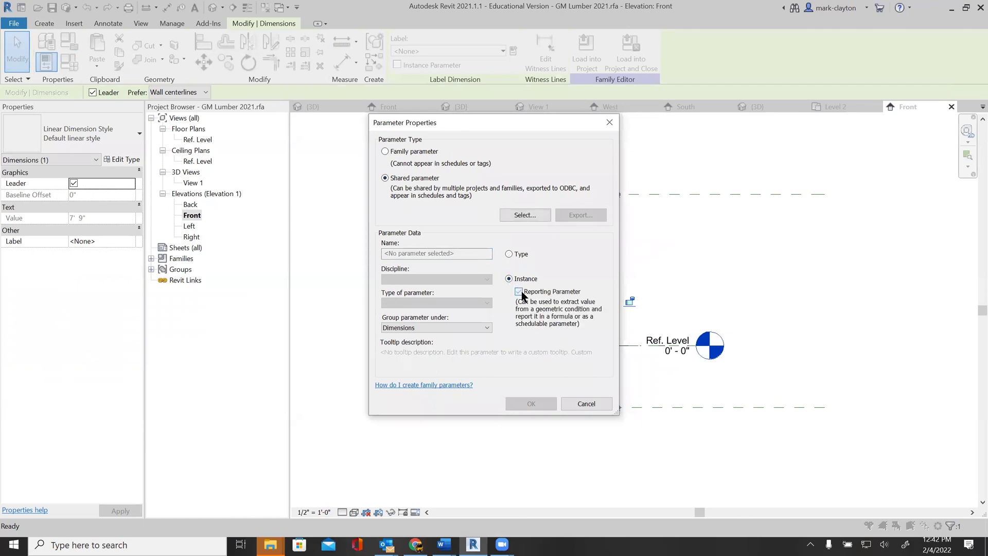
{"action": "left_click", "coordinate": [592, 407]}
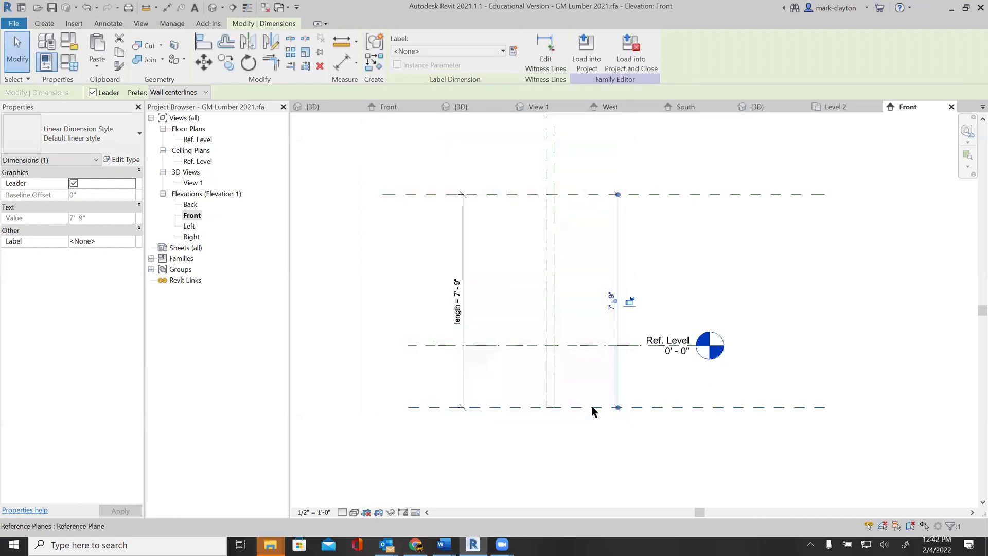
{"action": "left_click", "coordinate": [669, 284]}
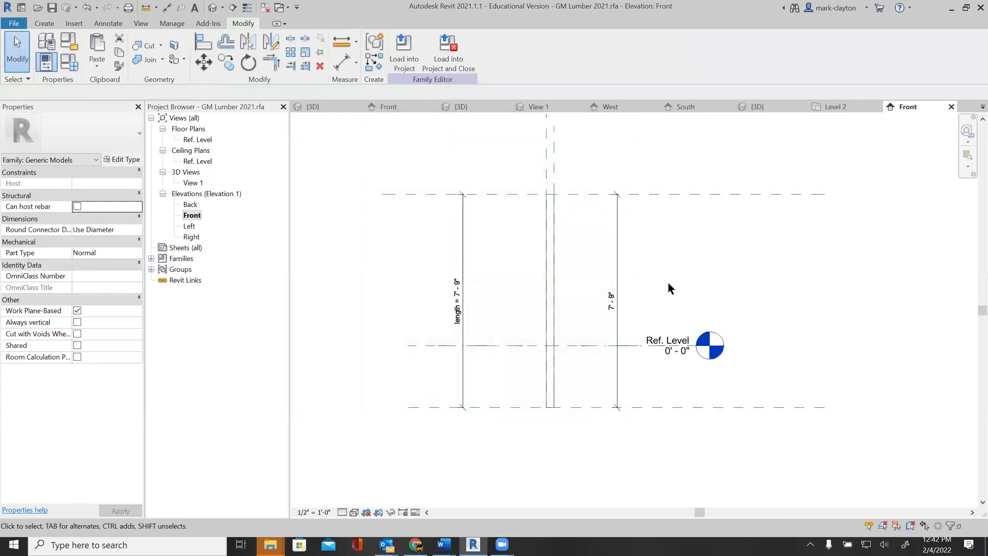
{"action": "left_click", "coordinate": [622, 281]}
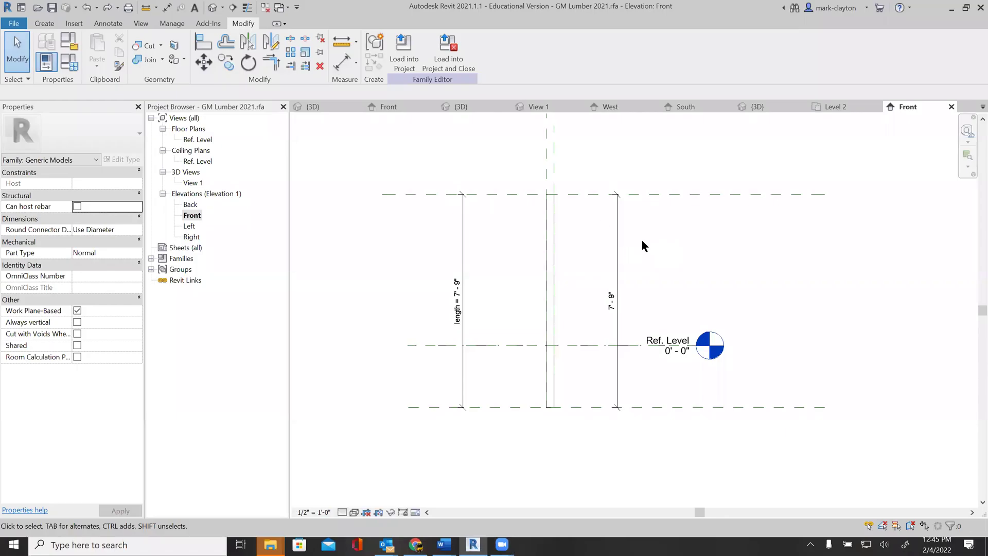
Start a label parameter for the 7'-9" dimension as a shared instance reporting parameter.
{"action": "left_click", "coordinate": [612, 263]}
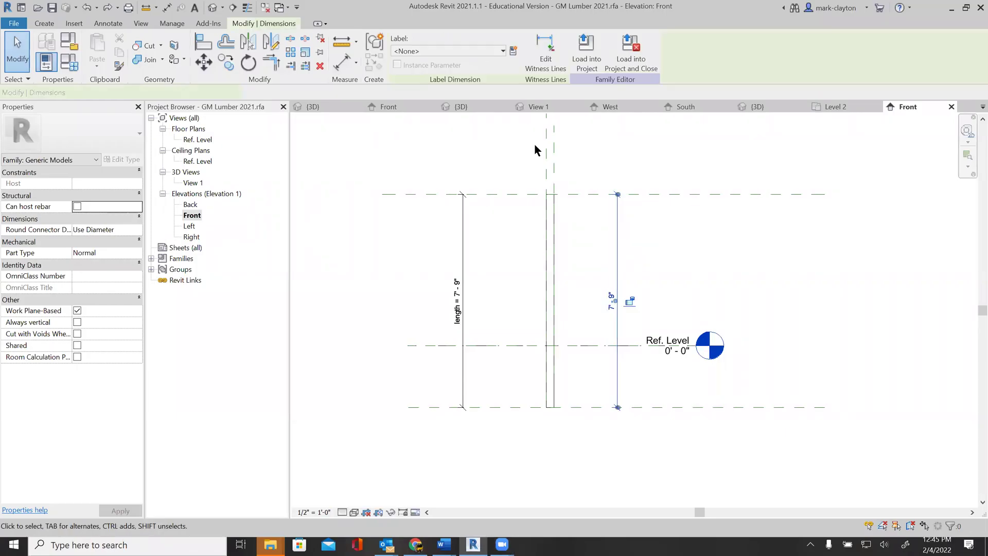
{"action": "left_click", "coordinate": [512, 52]}
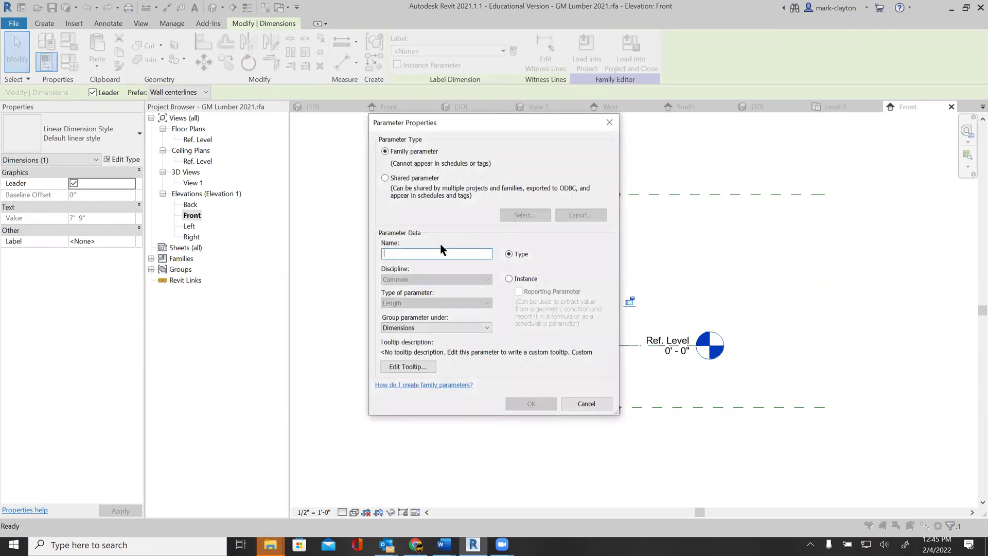
{"action": "left_click", "coordinate": [510, 278]}
{"action": "left_click", "coordinate": [519, 291]}
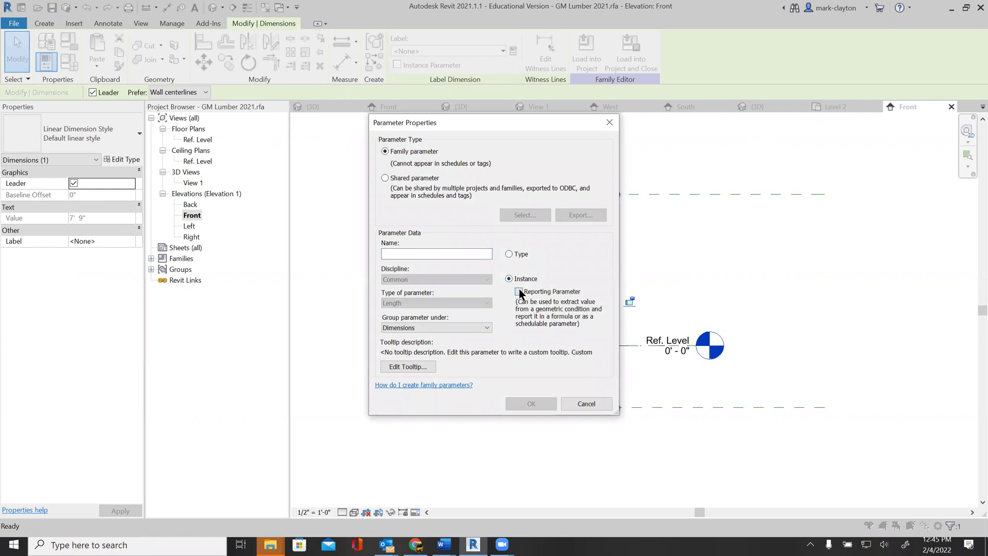
{"action": "left_click", "coordinate": [385, 178]}
{"action": "left_click", "coordinate": [524, 216]}
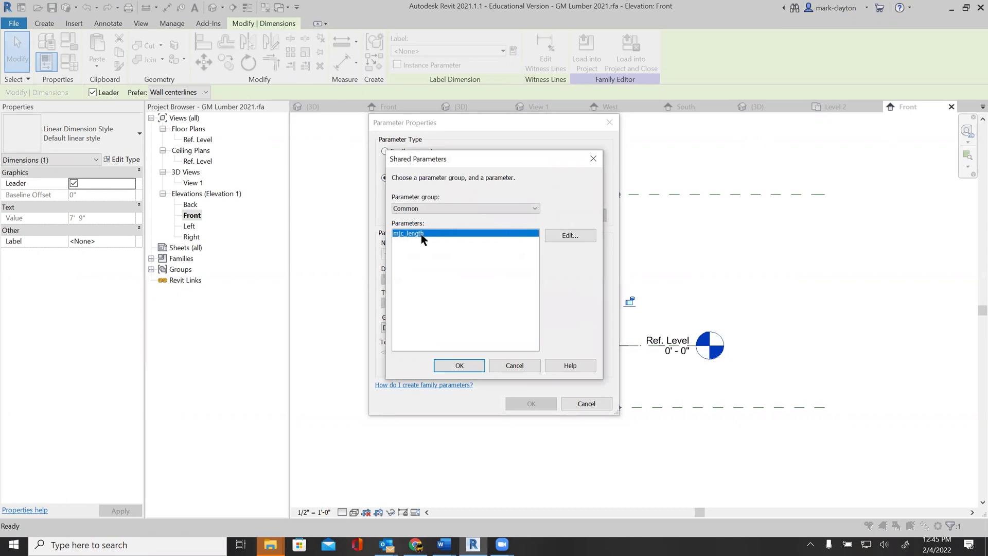
Pick mjc_length from the shared parameter file and apply it as the dimension's label.
{"action": "left_click", "coordinate": [566, 236]}
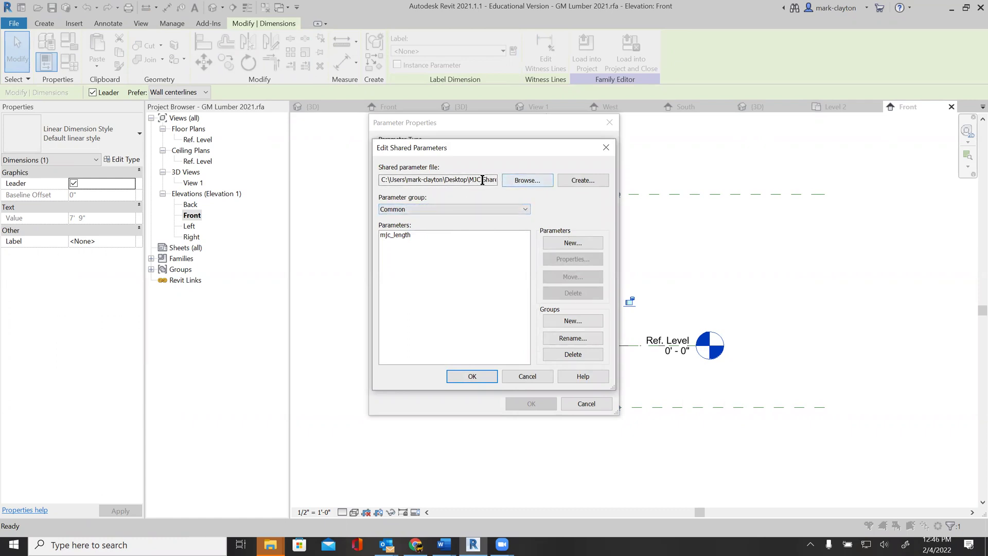
{"action": "left_click", "coordinate": [523, 180]}
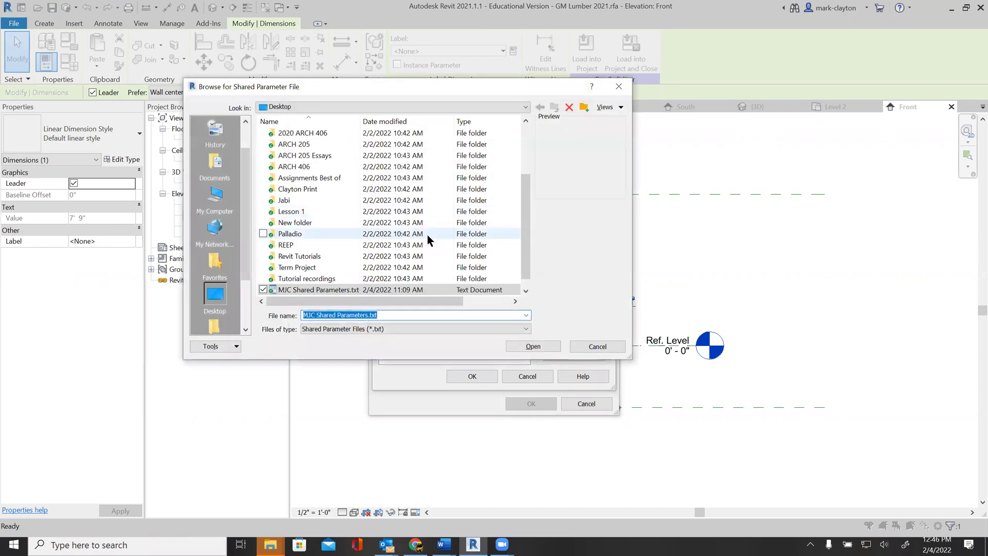
{"action": "left_click_drag", "start_coordinate": [523, 221], "coordinate": [530, 147]}
{"action": "left_click", "coordinate": [597, 347]}
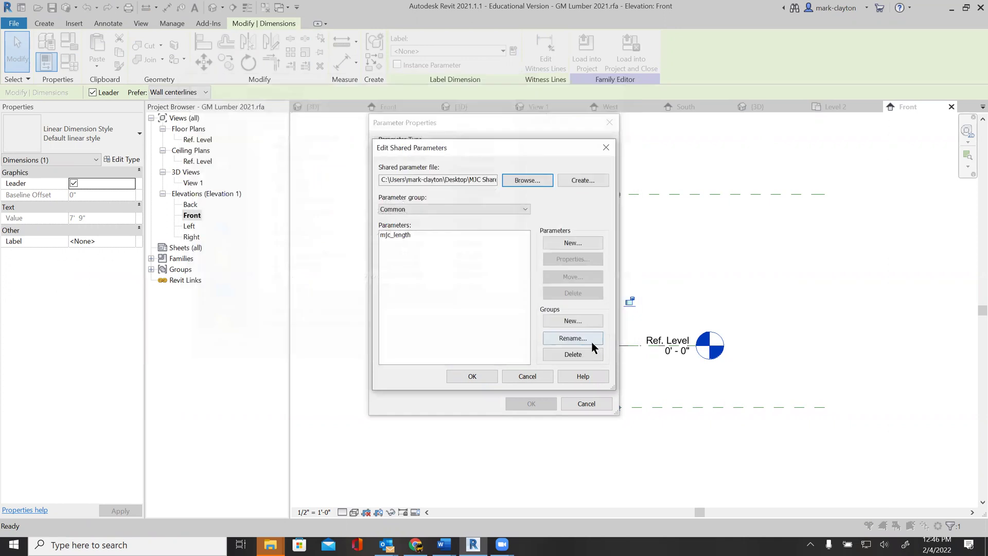
{"action": "left_click", "coordinate": [404, 235]}
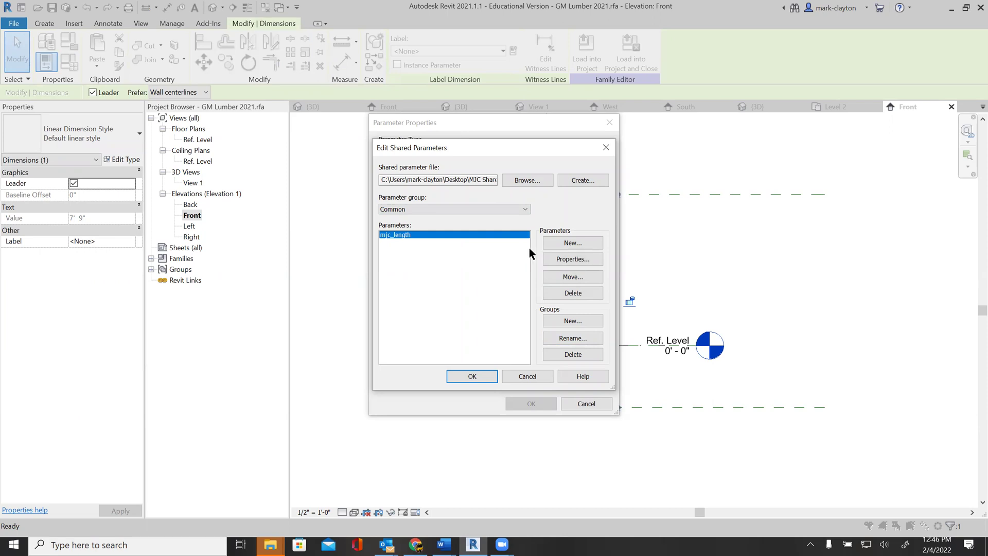
{"action": "left_click", "coordinate": [483, 376]}
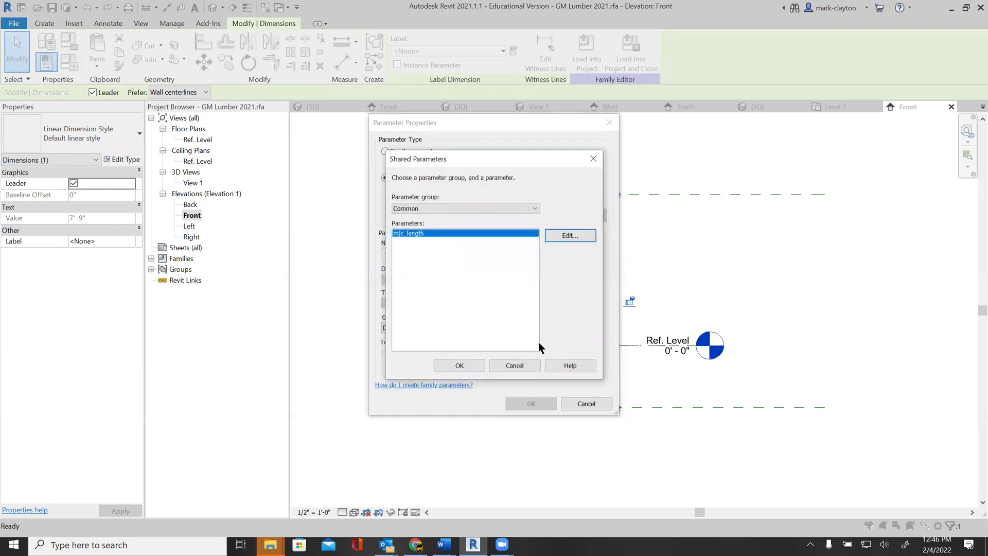
{"action": "left_click", "coordinate": [460, 364]}
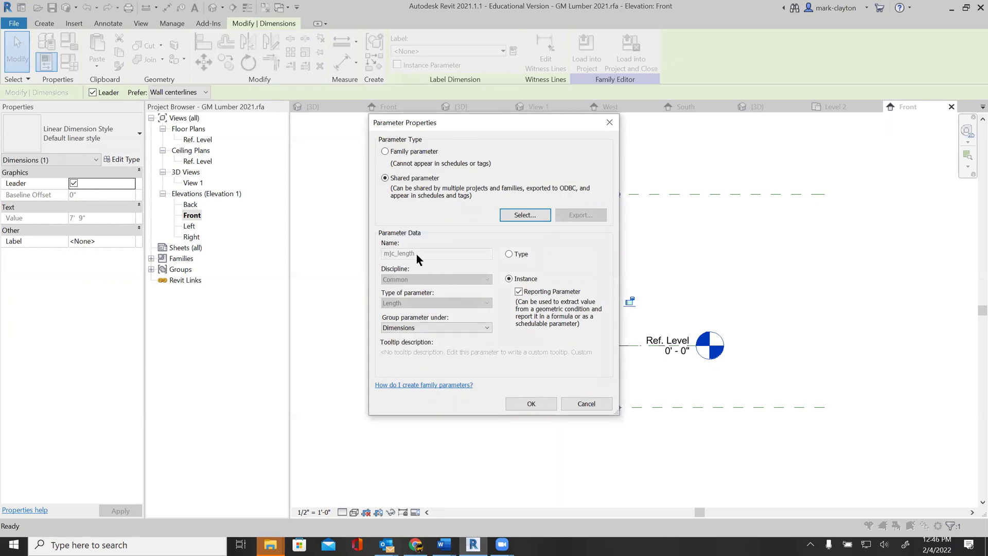
{"action": "left_click", "coordinate": [530, 408]}
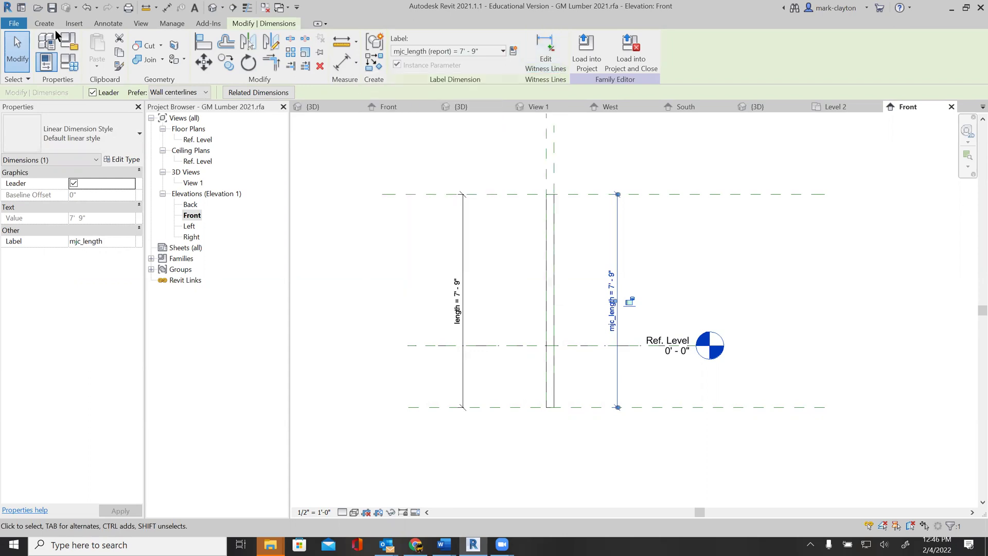
Save the edited GM Lumber 2021 family and clear the dimension selection.
{"action": "left_click", "coordinate": [21, 24]}
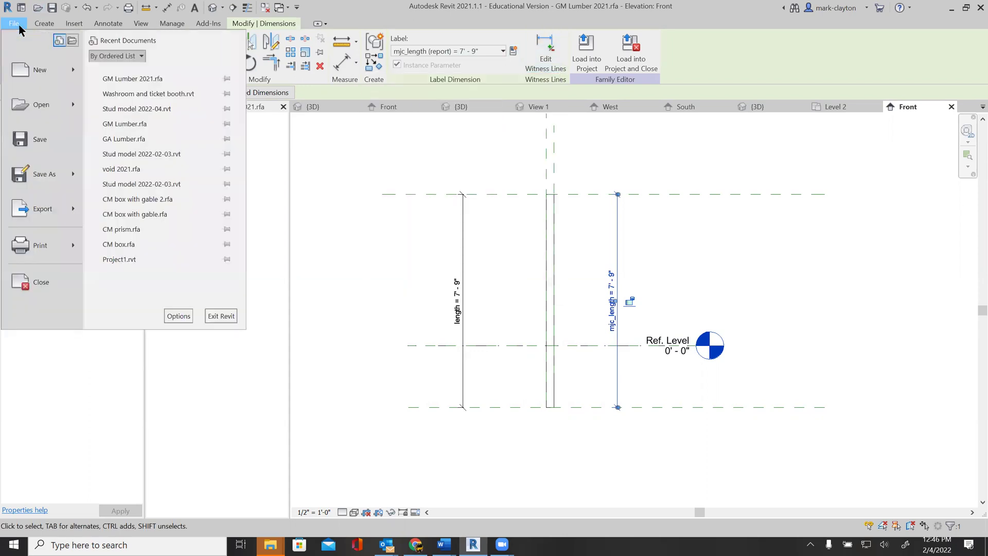
{"action": "left_click", "coordinate": [25, 148]}
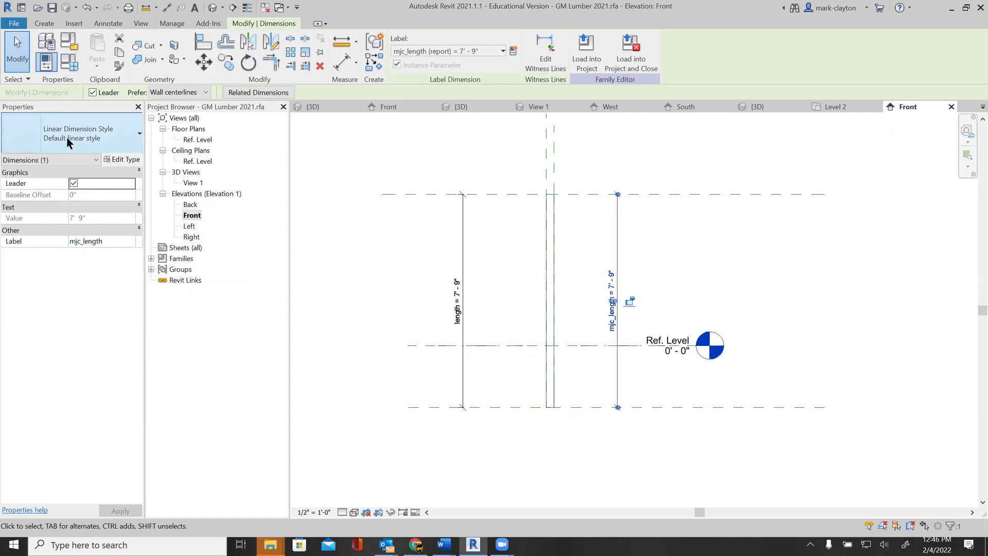
{"action": "key", "text": "Escape"}
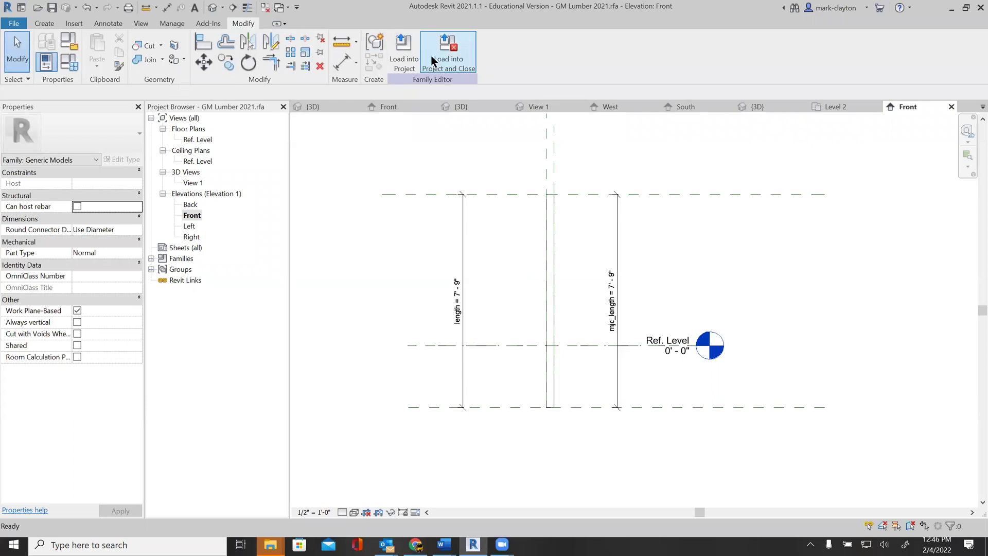
Load the family into Washroom and ticket booth.rvt, overwriting the existing version.
{"action": "left_click", "coordinate": [415, 55]}
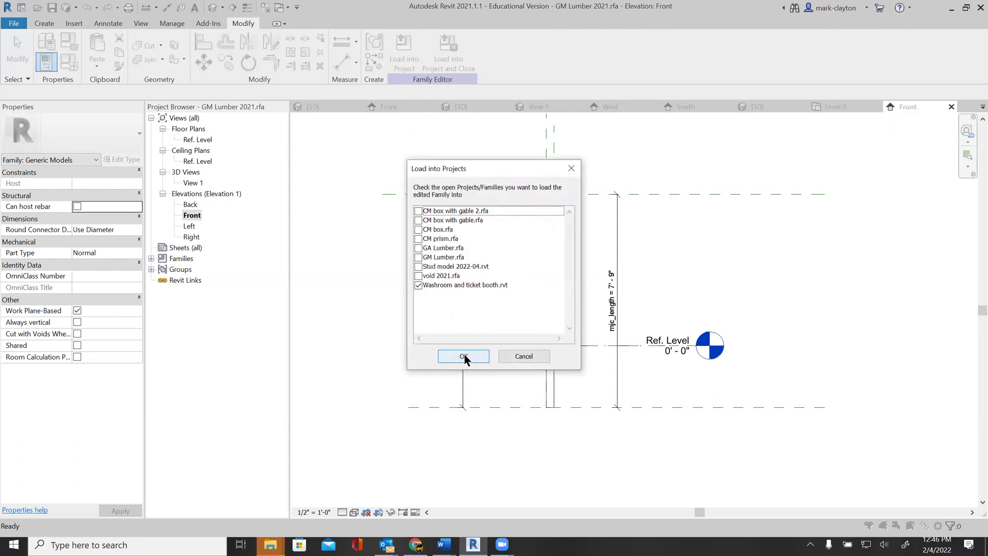
{"action": "left_click", "coordinate": [464, 356]}
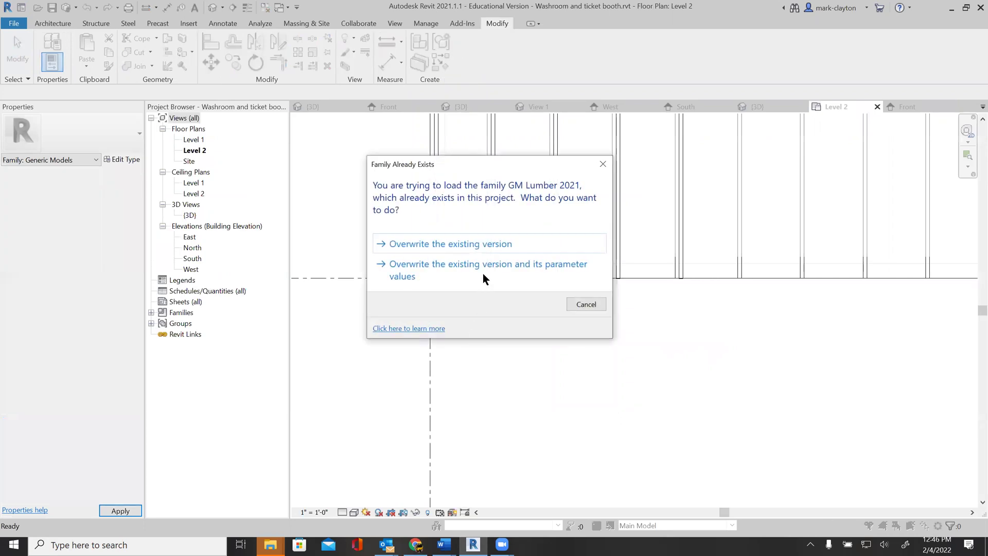
{"action": "left_click", "coordinate": [486, 243]}
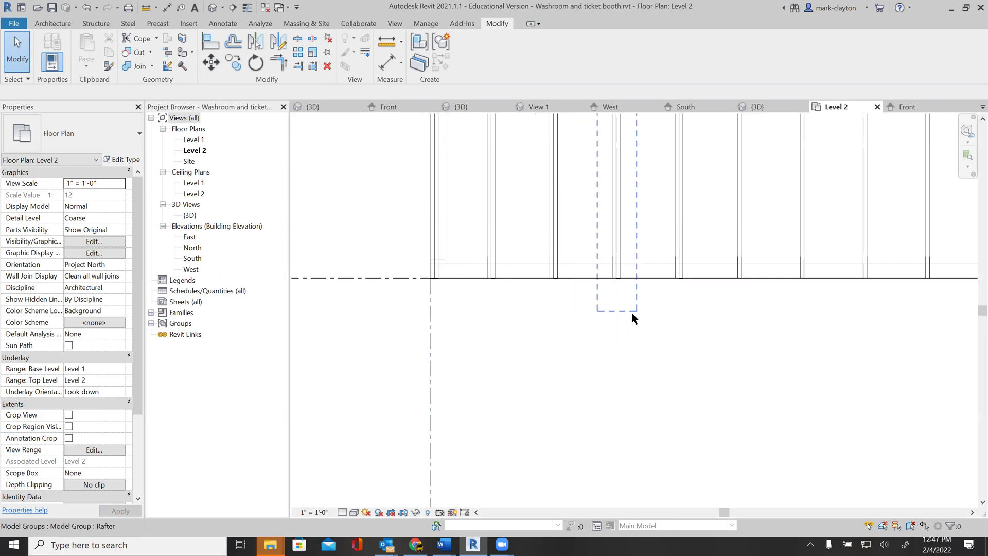
{"action": "middle_click_drag", "start_coordinate": [632, 312], "coordinate": [570, 384]}
{"action": "scroll", "coordinate": [570, 384], "scroll_direction": "down", "scroll_amount": 2}
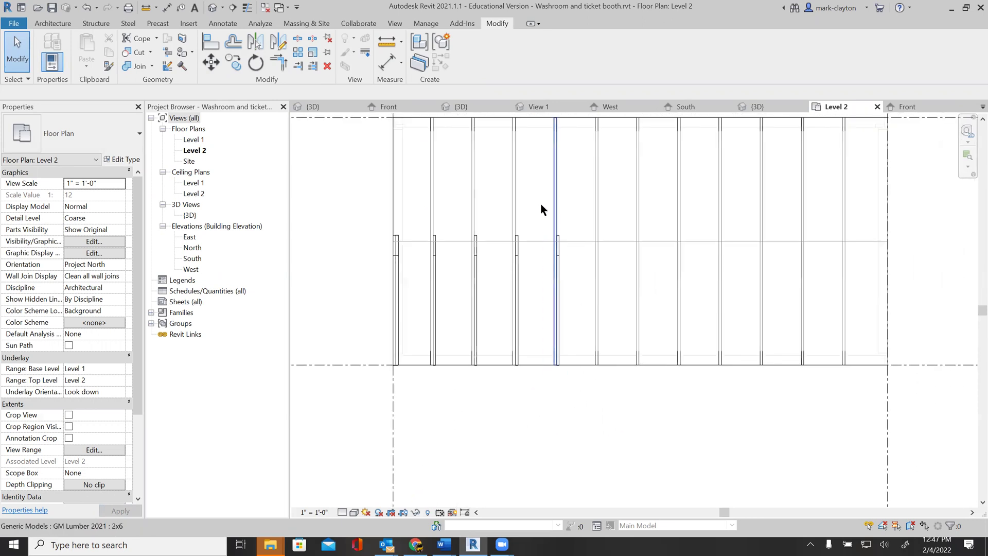
{"action": "left_click", "coordinate": [521, 193]}
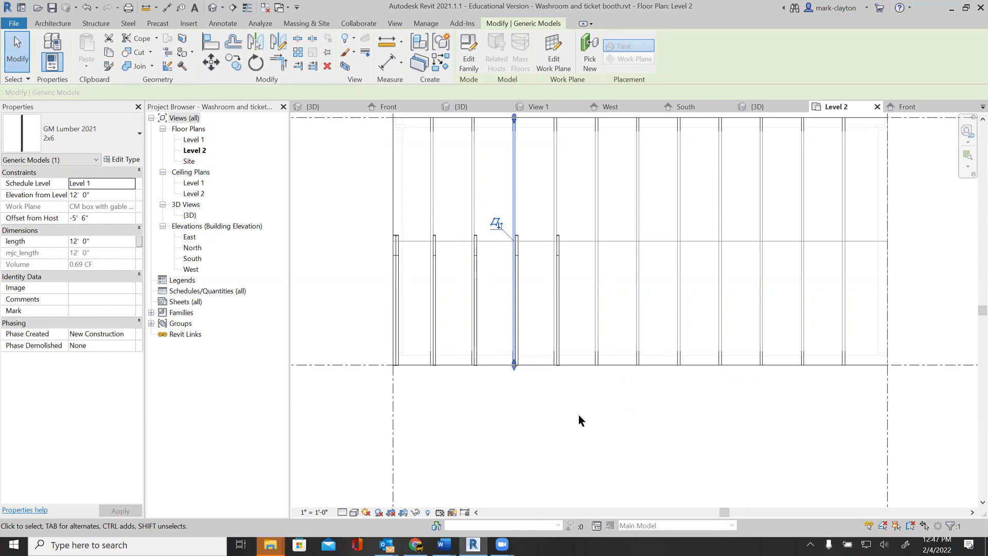
{"action": "left_click", "coordinate": [487, 445]}
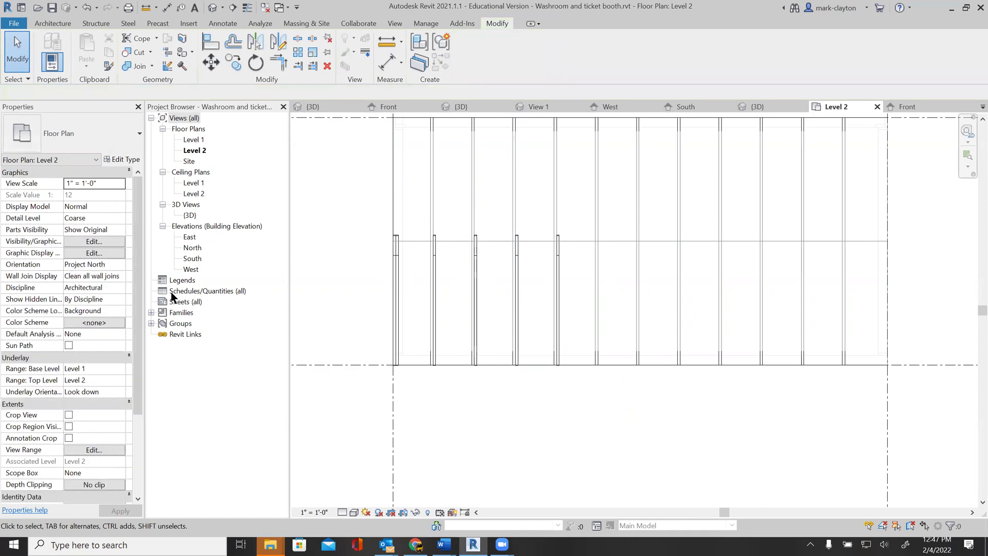
Create a new Generic Models schedule from the Schedules/Quantities group, named 'Lumber'.
{"action": "left_click", "coordinate": [183, 292]}
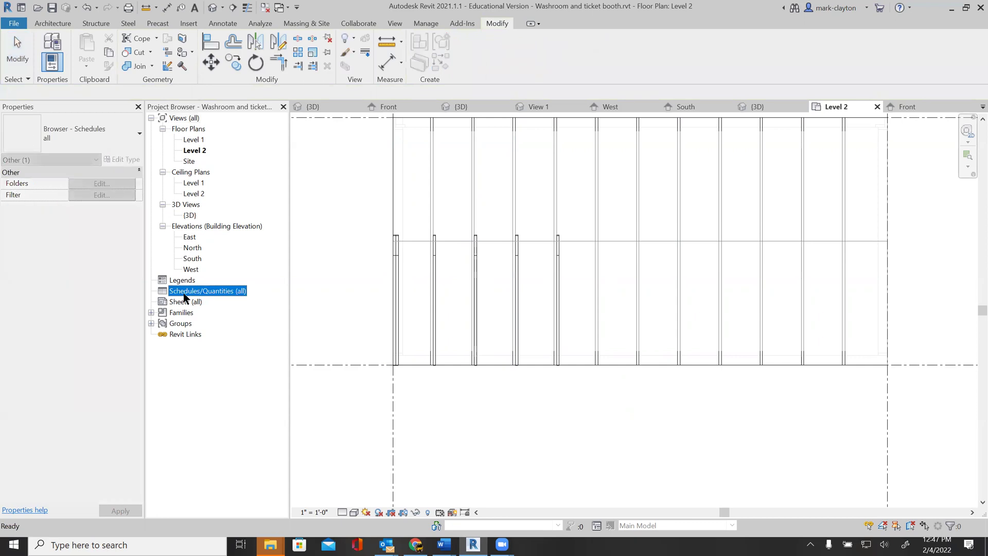
{"action": "right_click", "coordinate": [184, 297]}
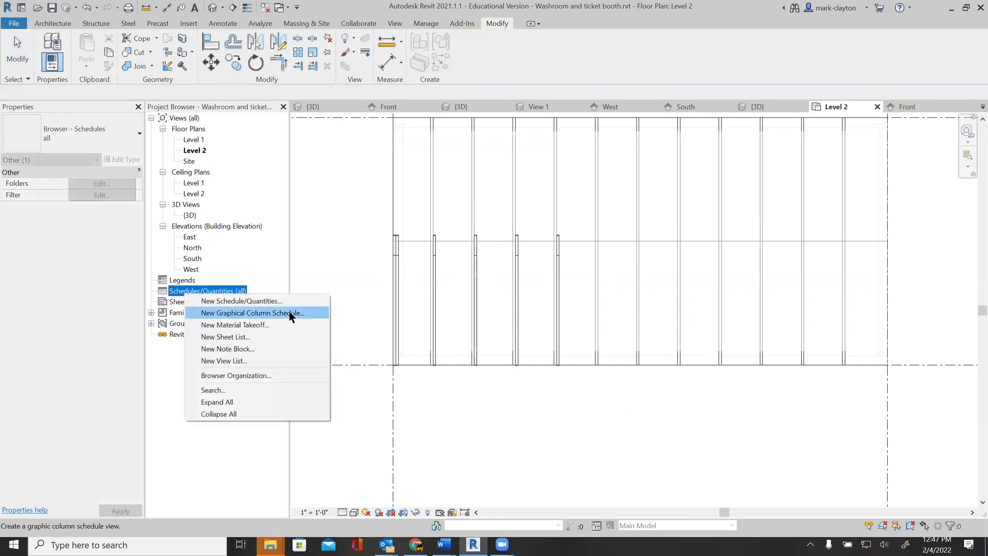
{"action": "left_click", "coordinate": [268, 301]}
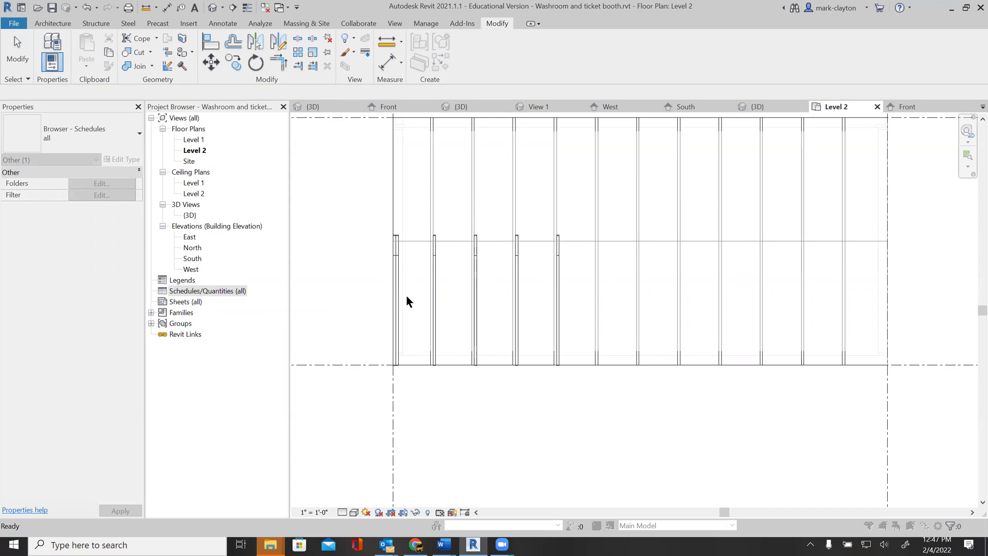
{"action": "left_click_drag", "start_coordinate": [480, 241], "coordinate": [475, 268]}
{"action": "left_click", "coordinate": [427, 253]}
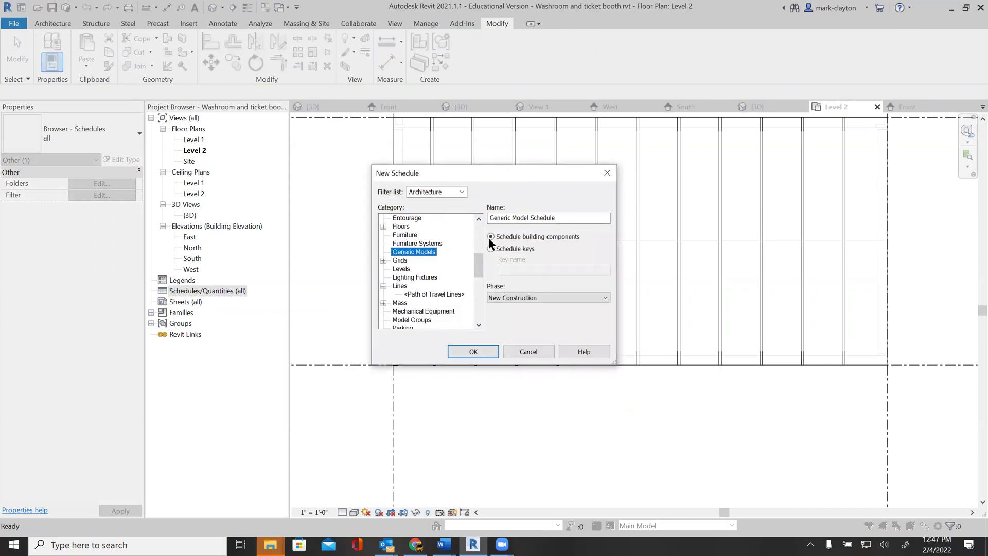
{"action": "left_click_drag", "start_coordinate": [555, 217], "coordinate": [486, 219]}
{"action": "type", "text": "Lumber"}
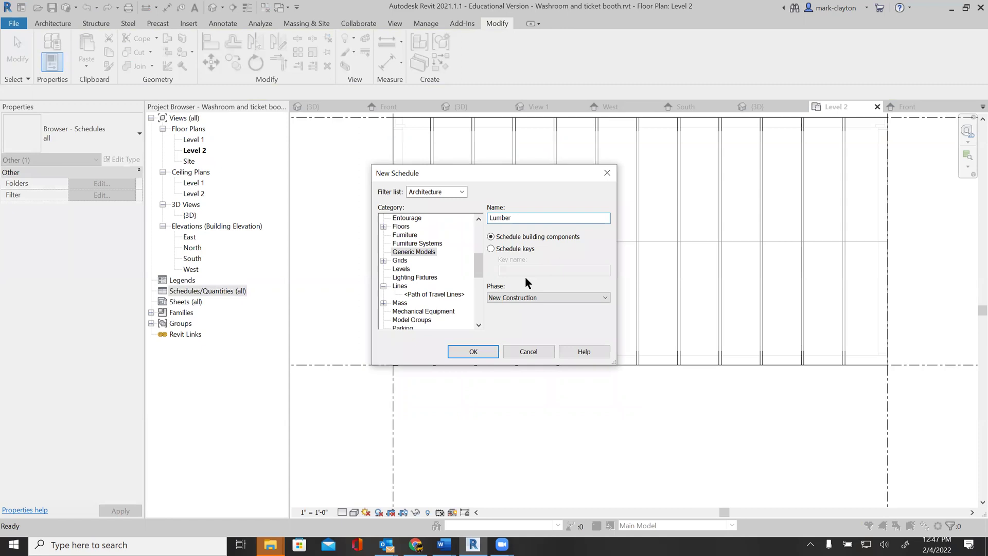
{"action": "left_click", "coordinate": [480, 347]}
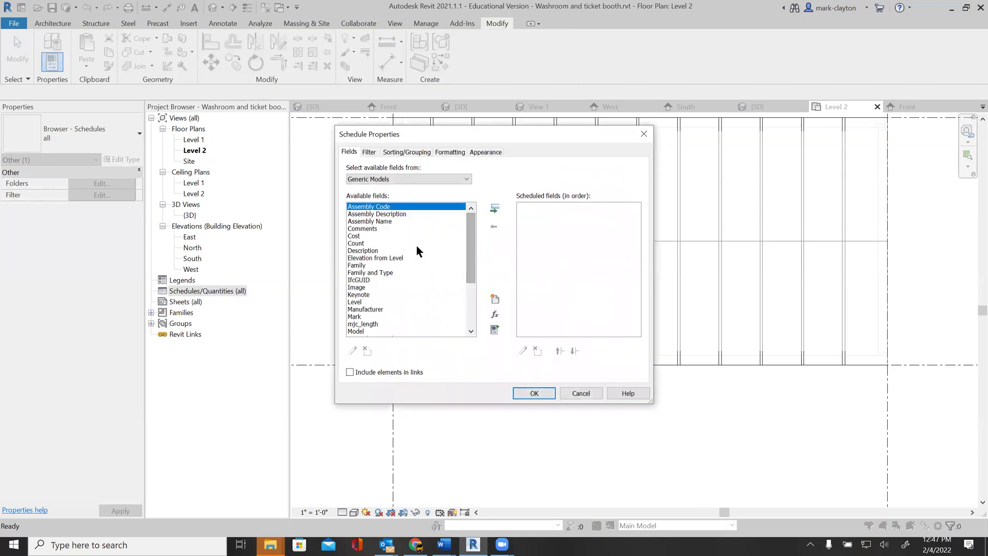
Add Family, Type, mjc_length and Volume as scheduled fields and confirm the schedule.
{"action": "left_click", "coordinate": [356, 266]}
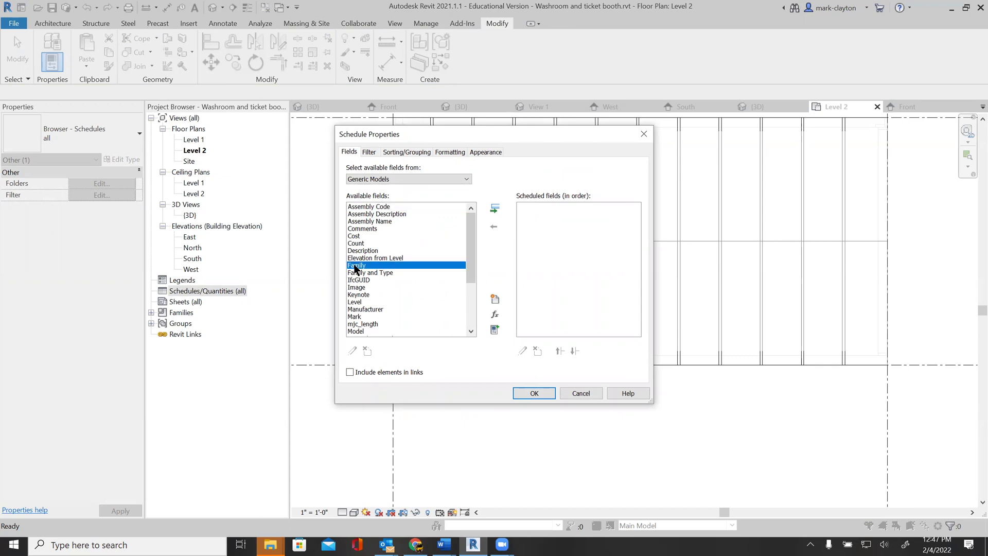
{"action": "left_click", "coordinate": [494, 208]}
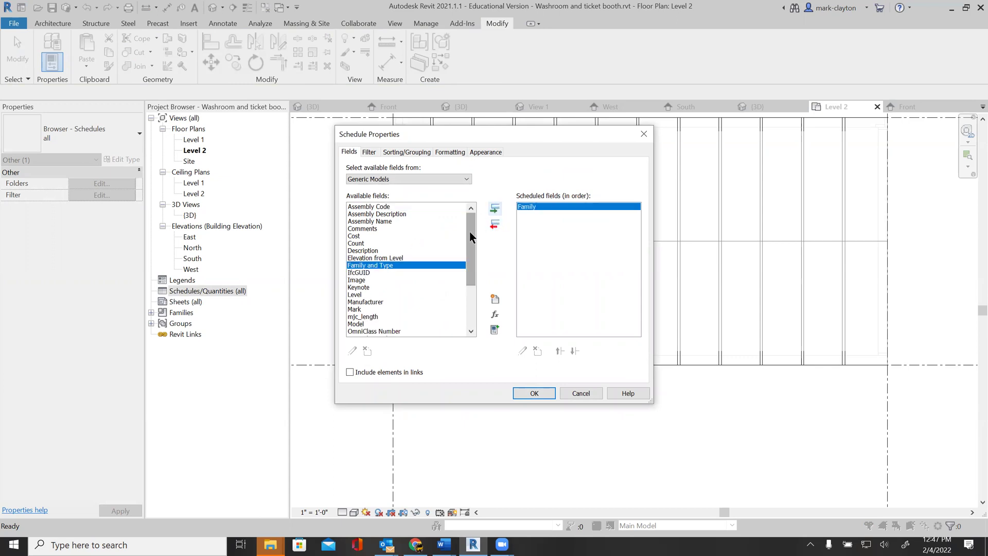
{"action": "left_click_drag", "start_coordinate": [471, 234], "coordinate": [469, 257]}
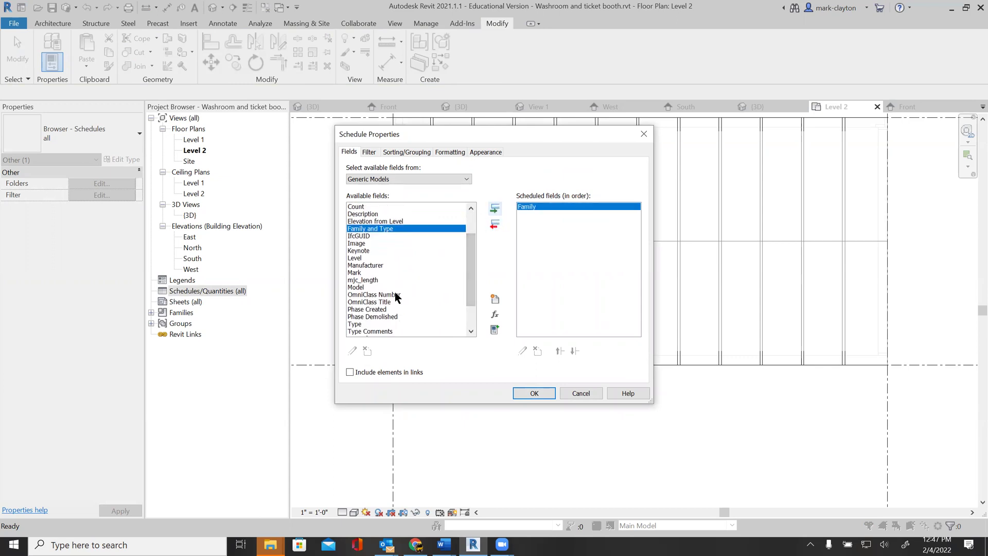
{"action": "left_click", "coordinate": [369, 323]}
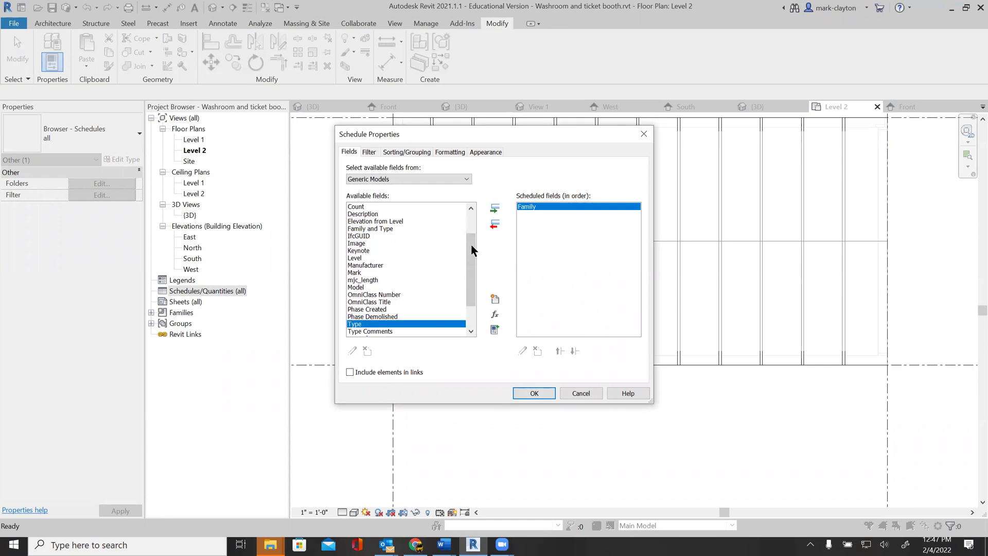
{"action": "left_click", "coordinate": [495, 209]}
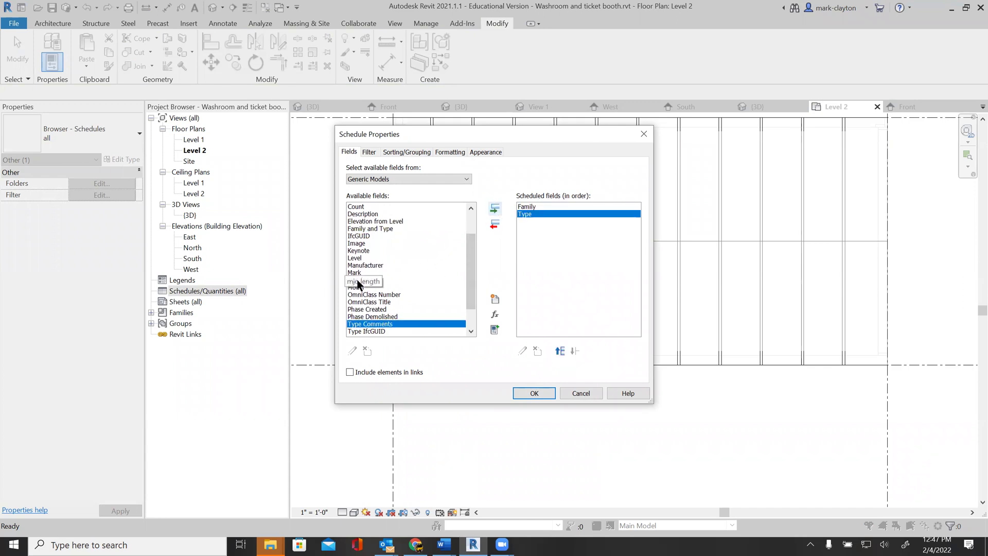
{"action": "left_click", "coordinate": [389, 281]}
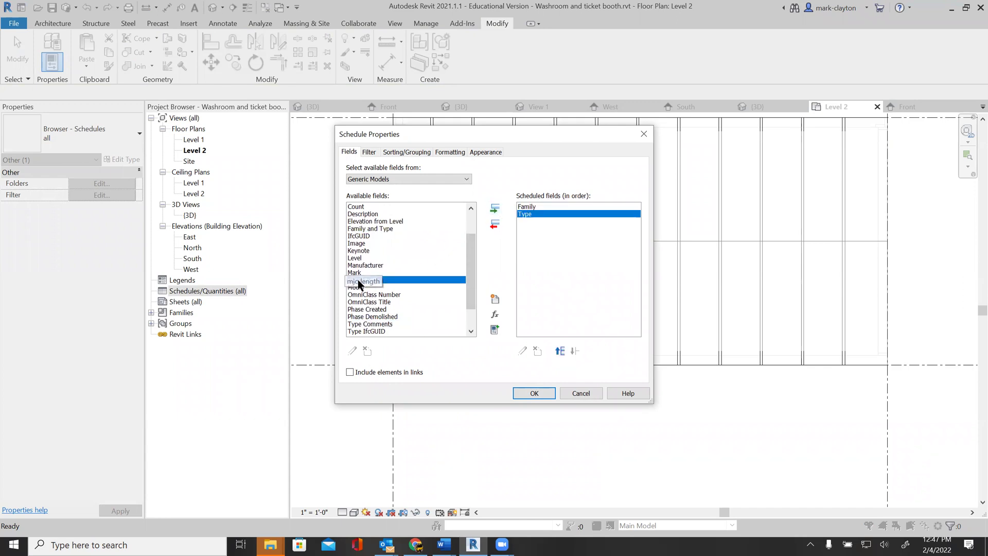
{"action": "left_click", "coordinate": [495, 209]}
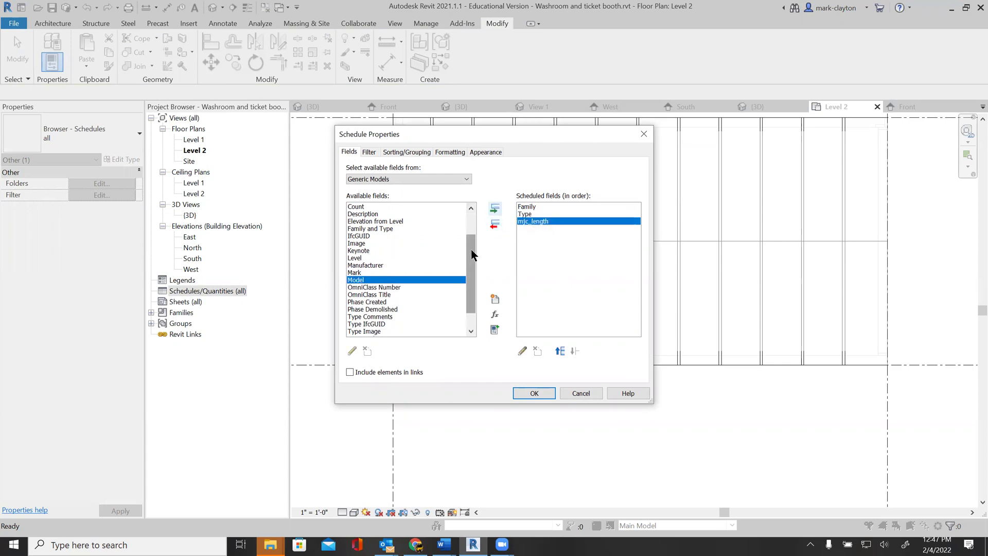
{"action": "left_click_drag", "start_coordinate": [472, 254], "coordinate": [469, 281]}
{"action": "left_click", "coordinate": [381, 331]}
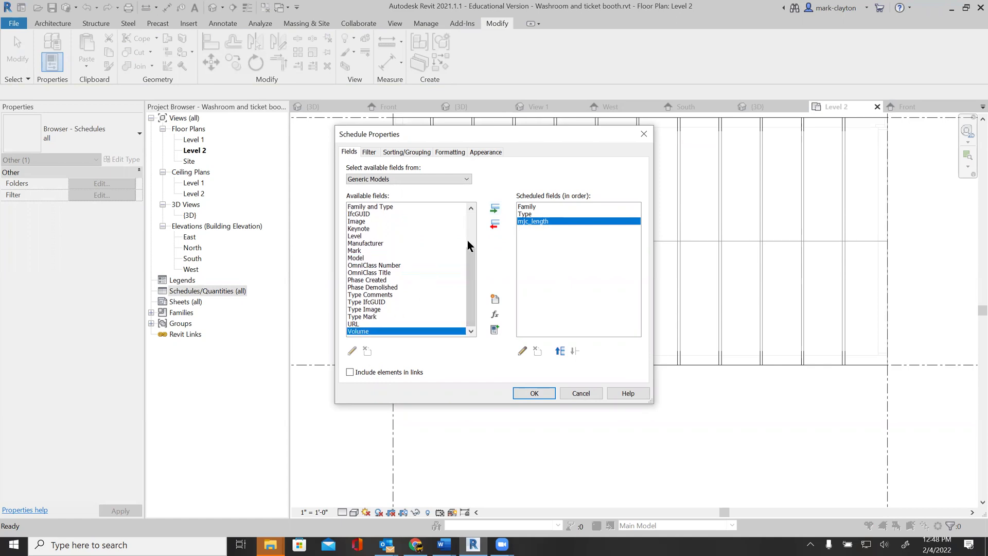
{"action": "left_click", "coordinate": [493, 209]}
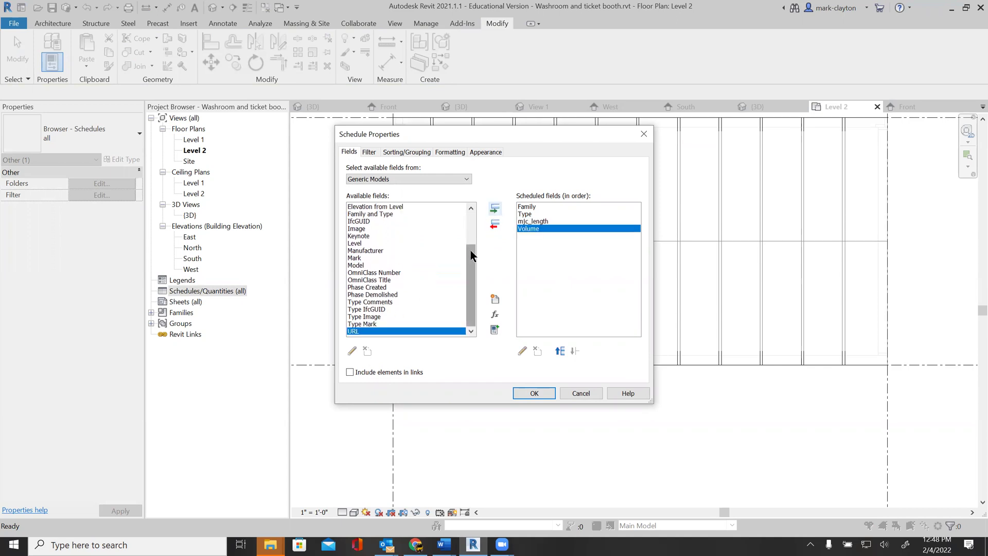
{"action": "left_click_drag", "start_coordinate": [470, 250], "coordinate": [471, 218]}
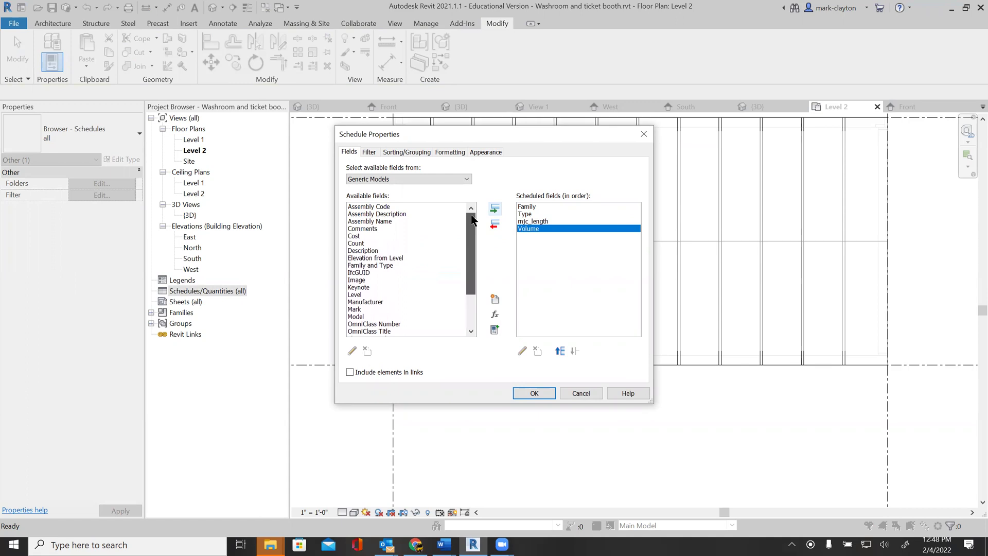
{"action": "left_click", "coordinate": [535, 394]}
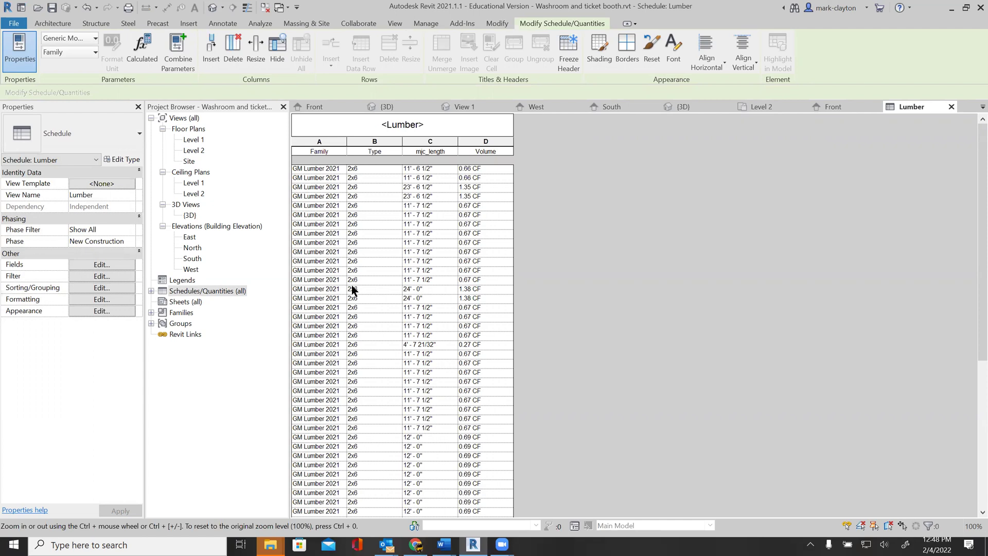
{"action": "scroll", "coordinate": [373, 295], "scroll_direction": "down", "scroll_amount": 5}
{"action": "scroll", "coordinate": [414, 339], "scroll_direction": "down", "scroll_amount": 4}
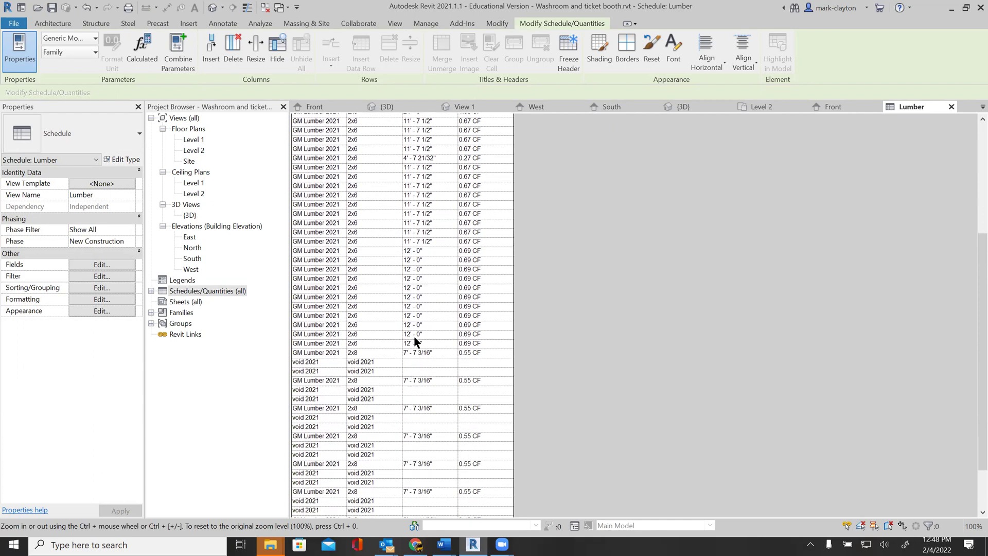
{"action": "scroll", "coordinate": [344, 367], "scroll_direction": "up", "scroll_amount": 10}
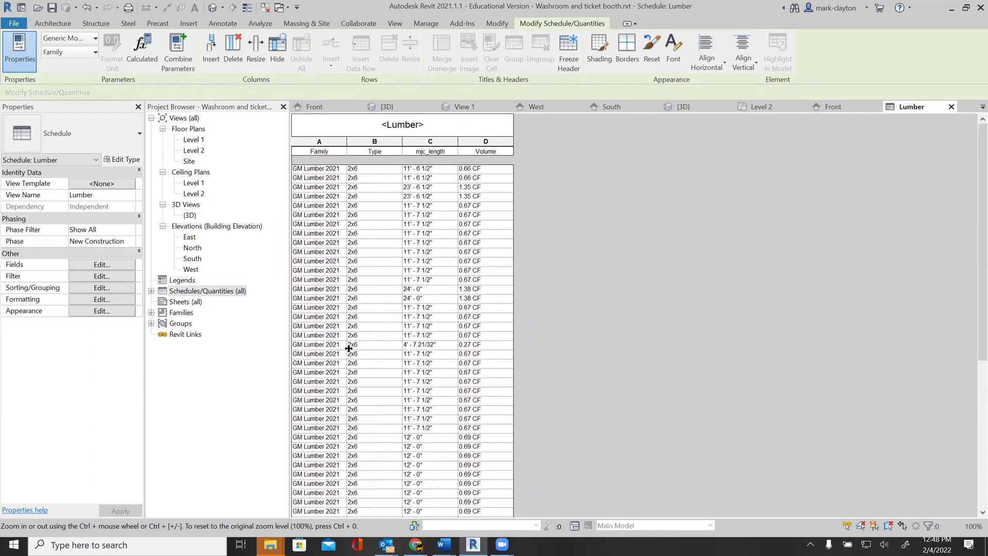
In Sorting/Grouping, sort by Family then by mjc_length, both ascending, and apply.
{"action": "left_click", "coordinate": [101, 277]}
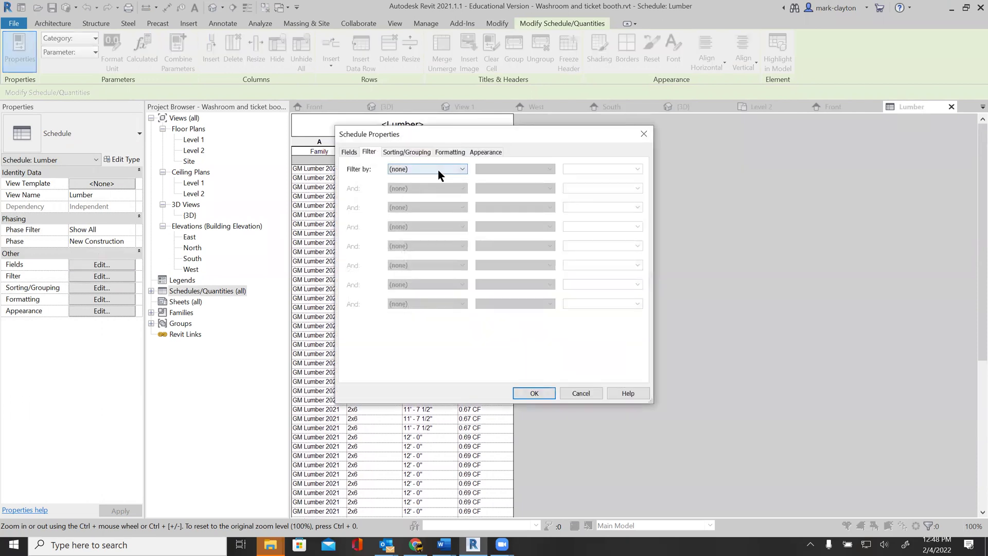
{"action": "left_click", "coordinate": [461, 170]}
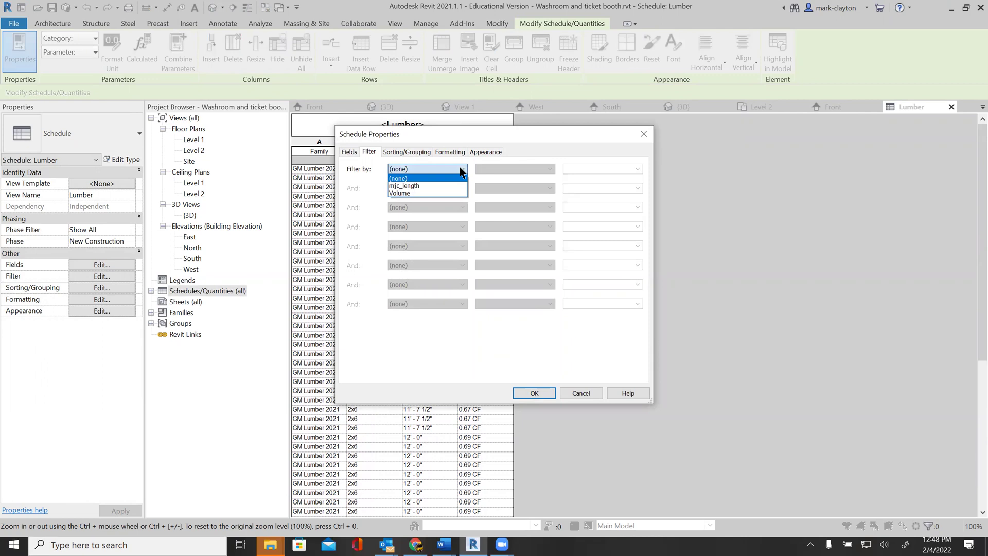
{"action": "left_click", "coordinate": [461, 170]}
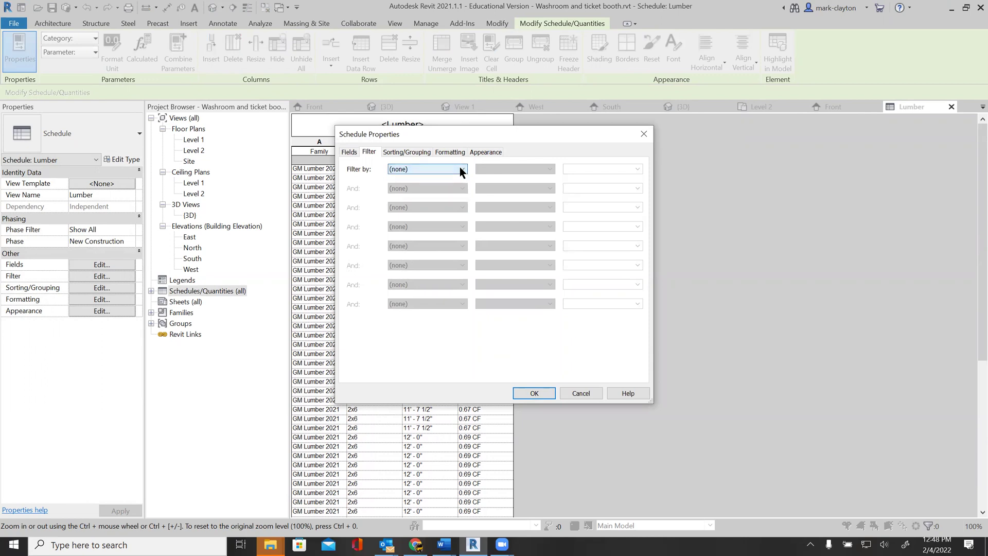
{"action": "left_click", "coordinate": [399, 150]}
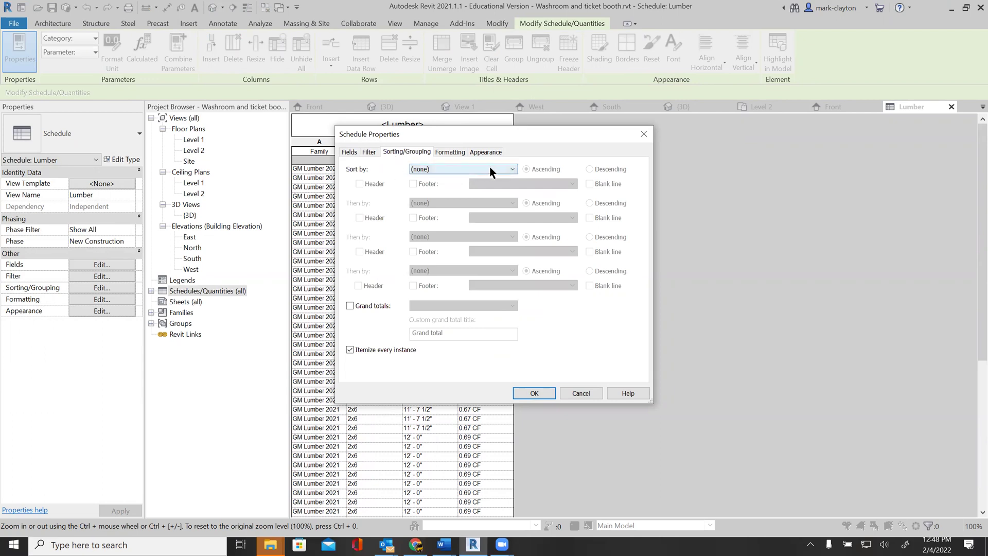
{"action": "left_click", "coordinate": [515, 170]}
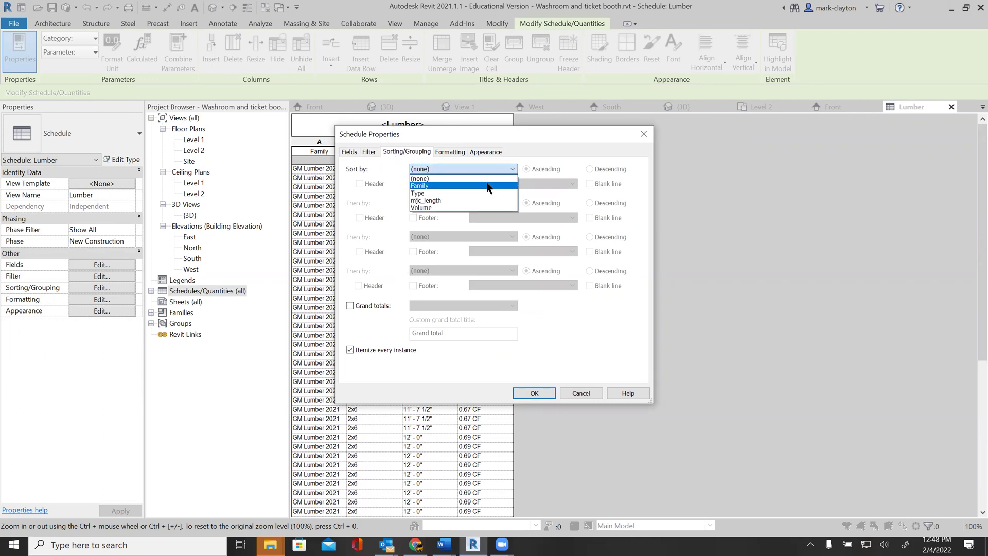
{"action": "left_click", "coordinate": [486, 182]}
{"action": "left_click", "coordinate": [505, 202]}
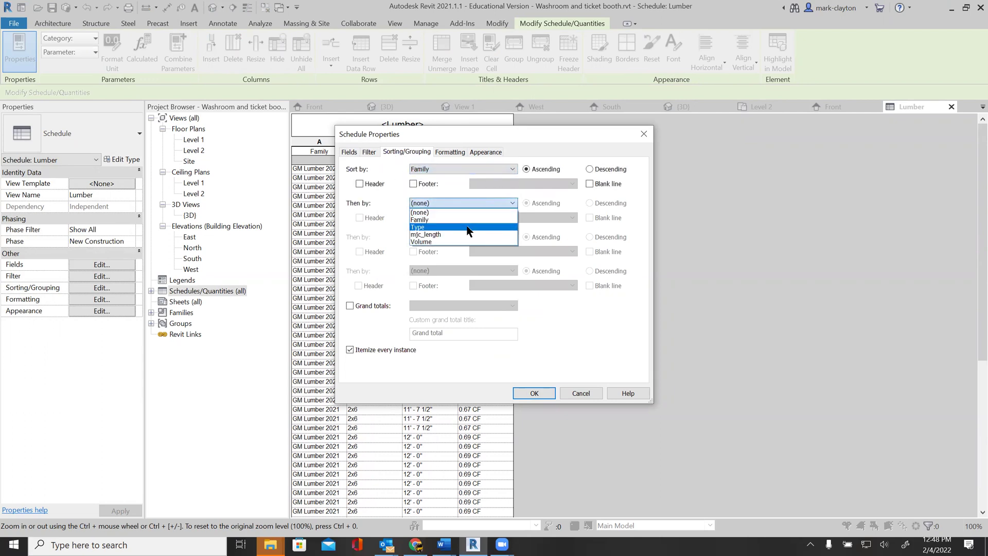
{"action": "left_click", "coordinate": [487, 217]}
{"action": "left_click", "coordinate": [513, 203]}
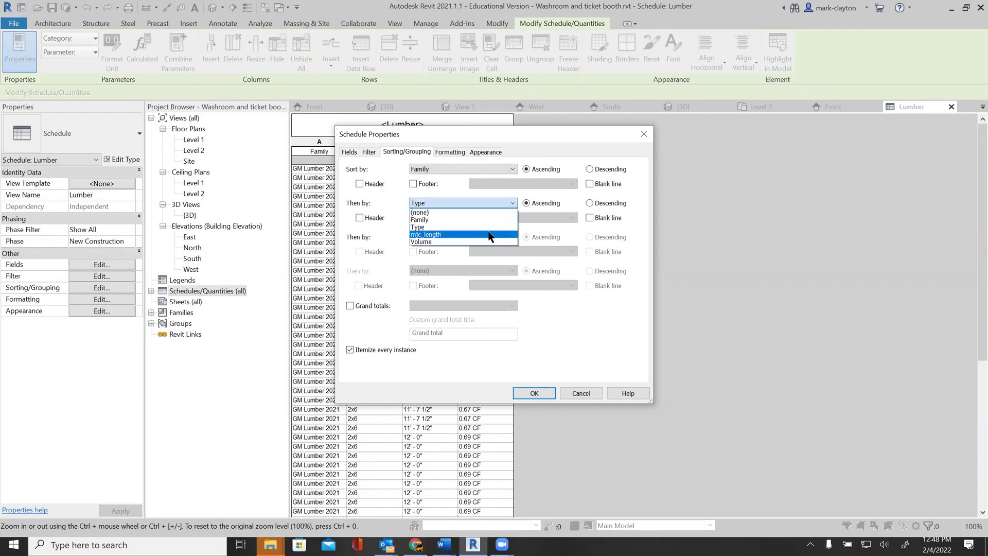
{"action": "left_click", "coordinate": [492, 234]}
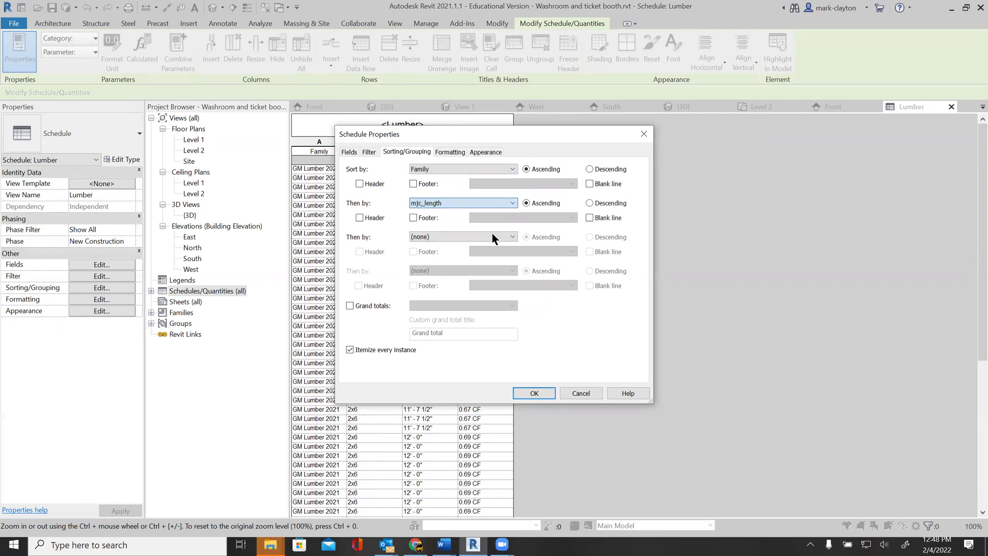
{"action": "left_click", "coordinate": [535, 393]}
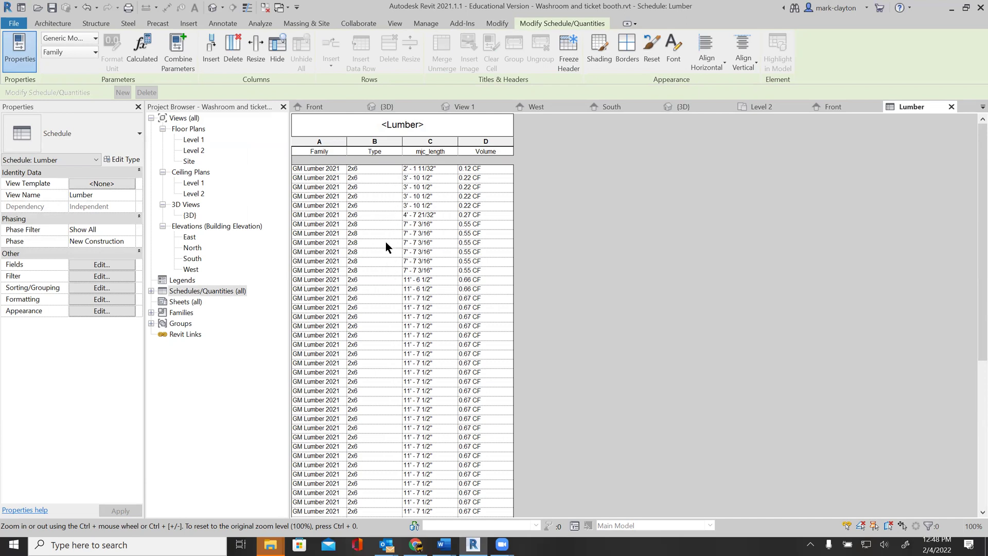
Scroll through the length-sorted Lumber schedule, then open the Level 1 floor plan.
{"action": "scroll", "coordinate": [385, 242], "scroll_direction": "down", "scroll_amount": 1}
{"action": "scroll", "coordinate": [385, 242], "scroll_direction": "down", "scroll_amount": 4}
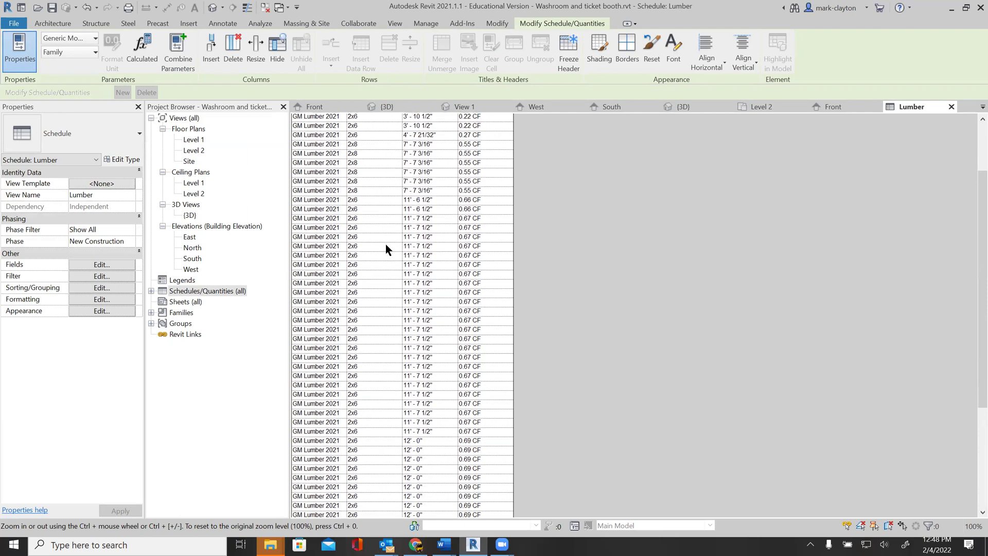
{"action": "scroll", "coordinate": [386, 249], "scroll_direction": "down", "scroll_amount": 4}
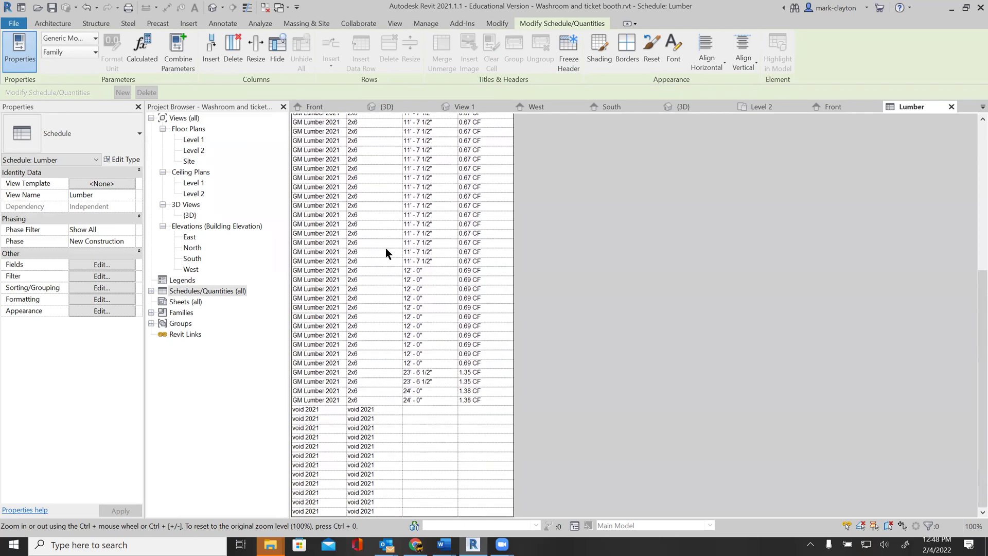
{"action": "scroll", "coordinate": [385, 248], "scroll_direction": "up", "scroll_amount": 9}
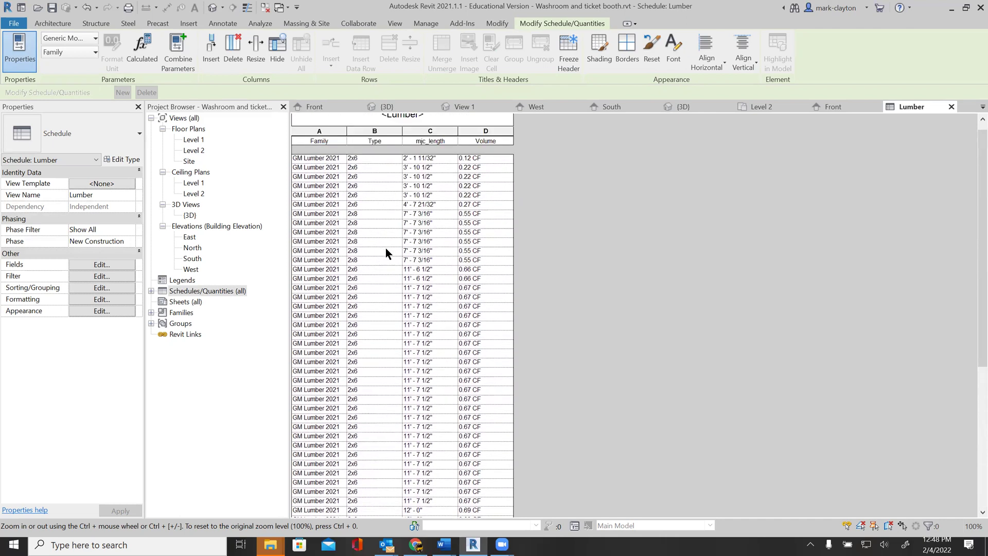
{"action": "scroll", "coordinate": [385, 248], "scroll_direction": "down", "scroll_amount": 4}
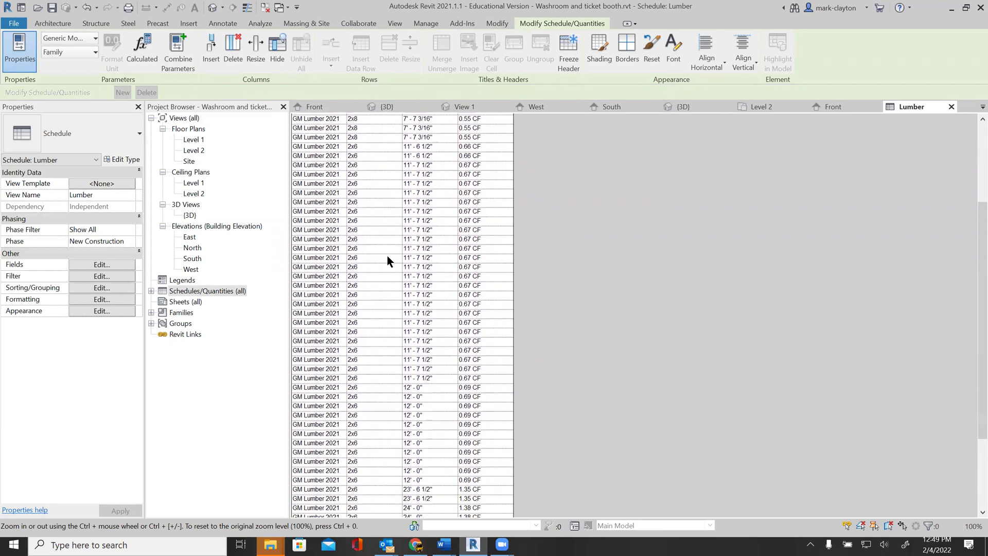
{"action": "scroll", "coordinate": [388, 255], "scroll_direction": "up", "scroll_amount": 4}
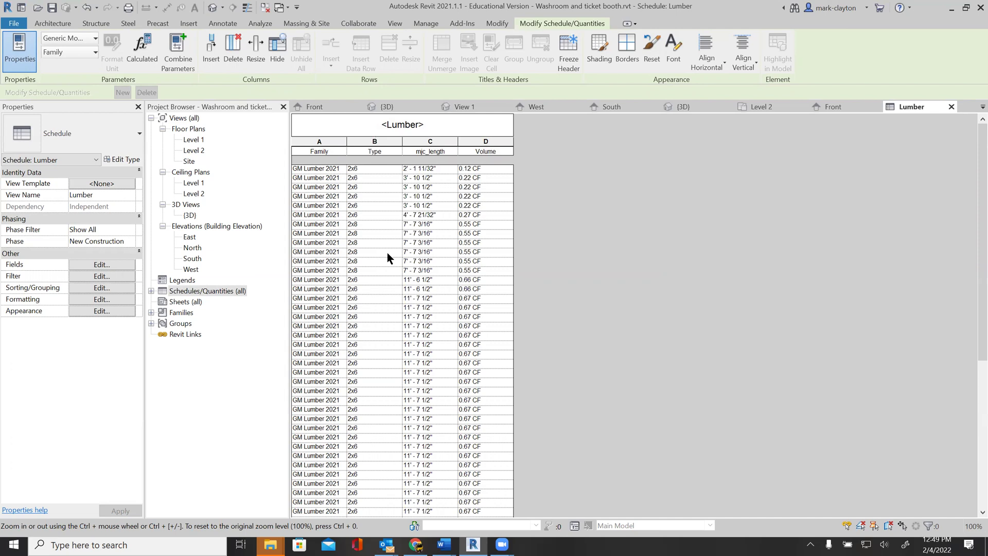
{"action": "double_click", "coordinate": [189, 141]}
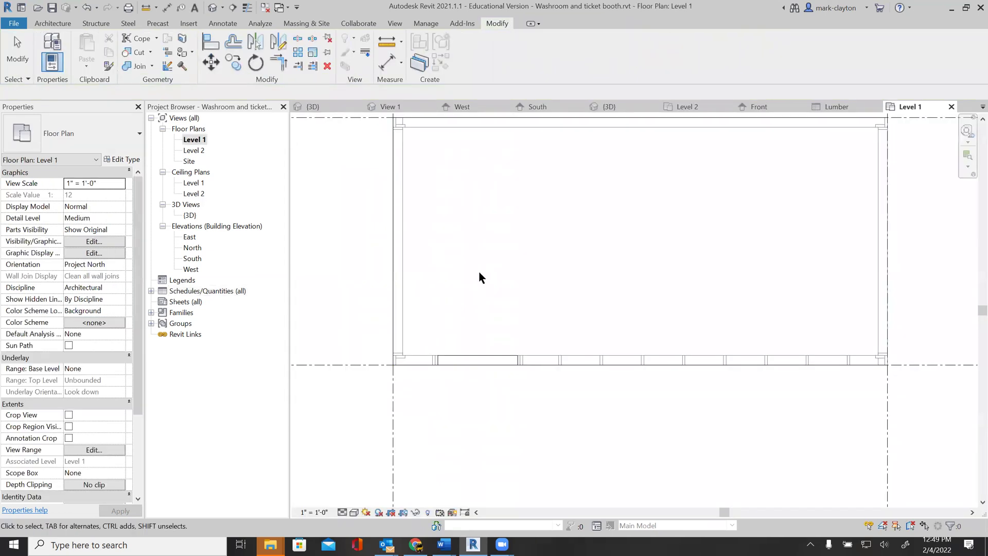
Draw a vertical building section line from below to above the building on Level 1.
{"action": "scroll", "coordinate": [554, 254], "scroll_direction": "down", "scroll_amount": 3}
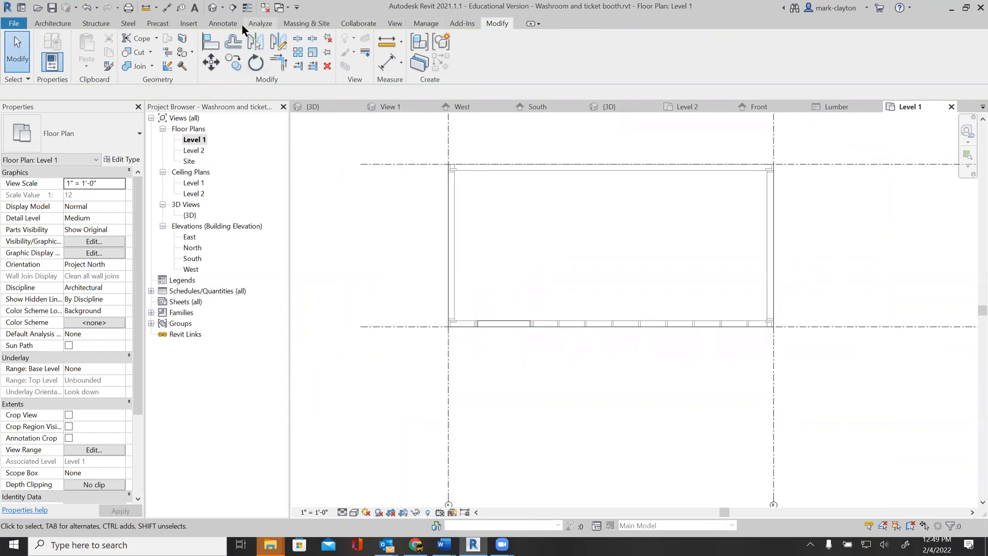
{"action": "left_click", "coordinate": [395, 24]}
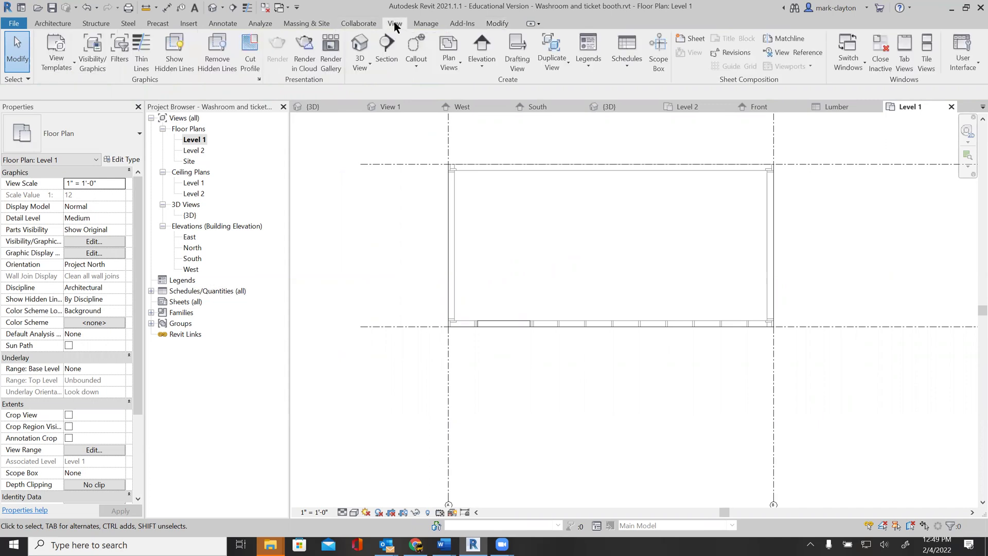
{"action": "left_click", "coordinate": [387, 49]}
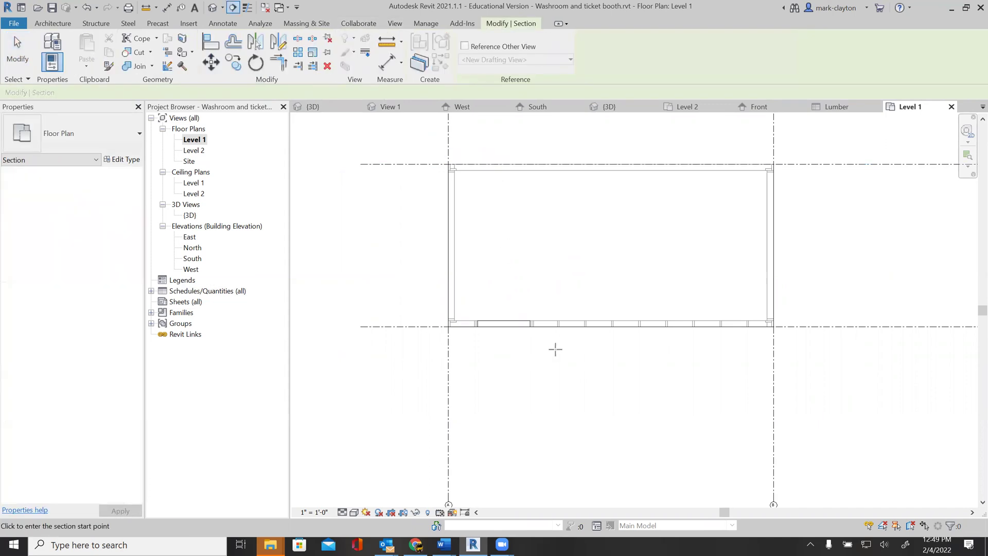
{"action": "left_click", "coordinate": [573, 363]}
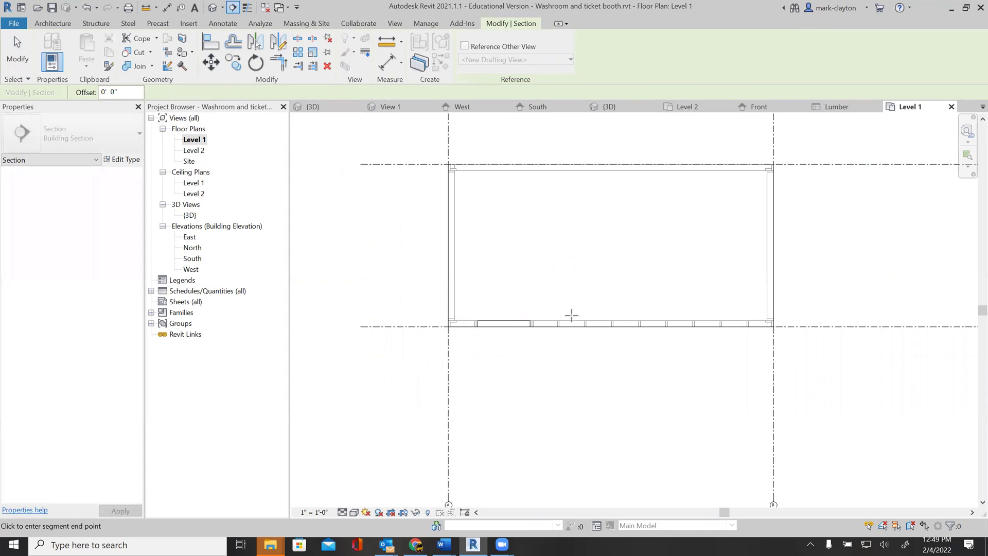
{"action": "left_click", "coordinate": [573, 144]}
{"action": "key", "text": "Escape"}
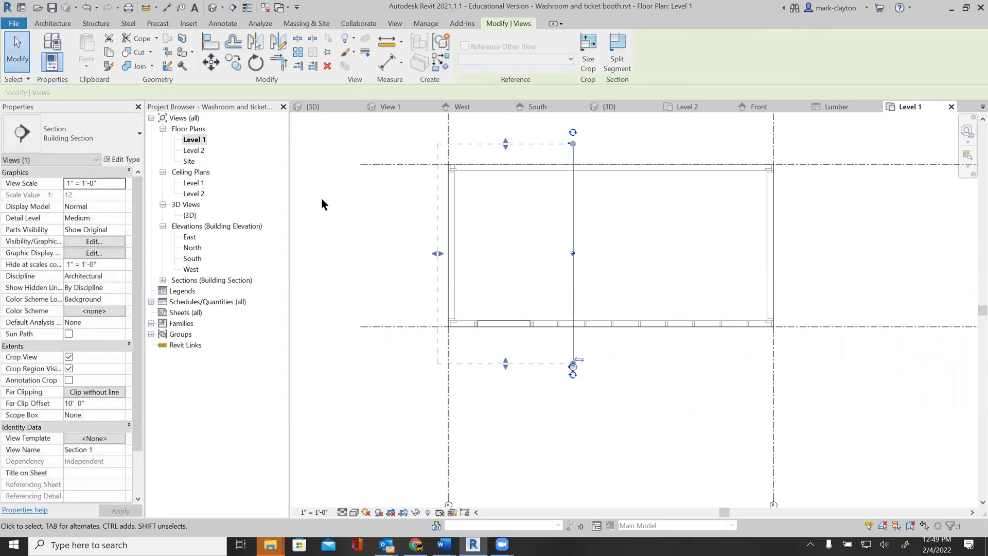
{"action": "left_click", "coordinate": [21, 57]}
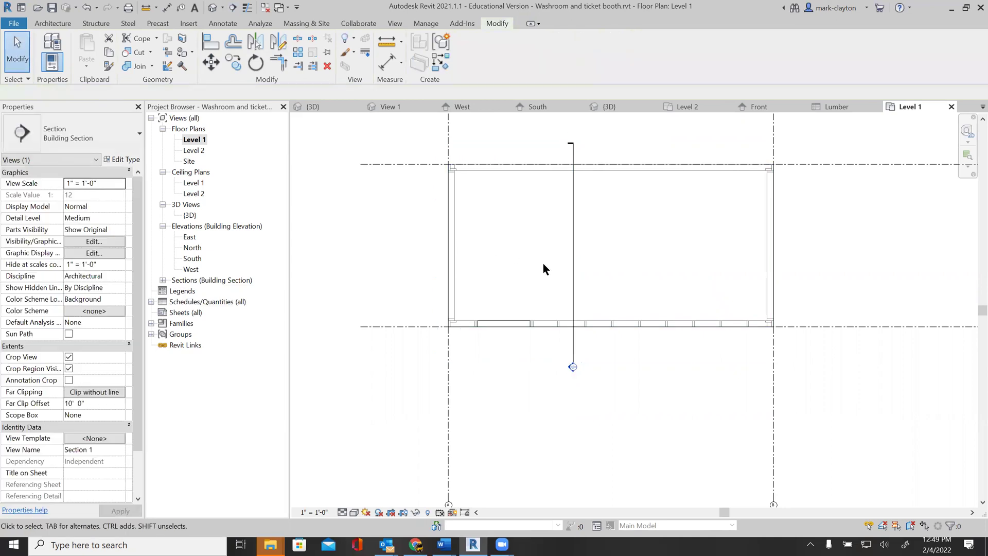
Drag the section's crop edge in for a shallow view depth, then open Section 1.
{"action": "left_click", "coordinate": [573, 257]}
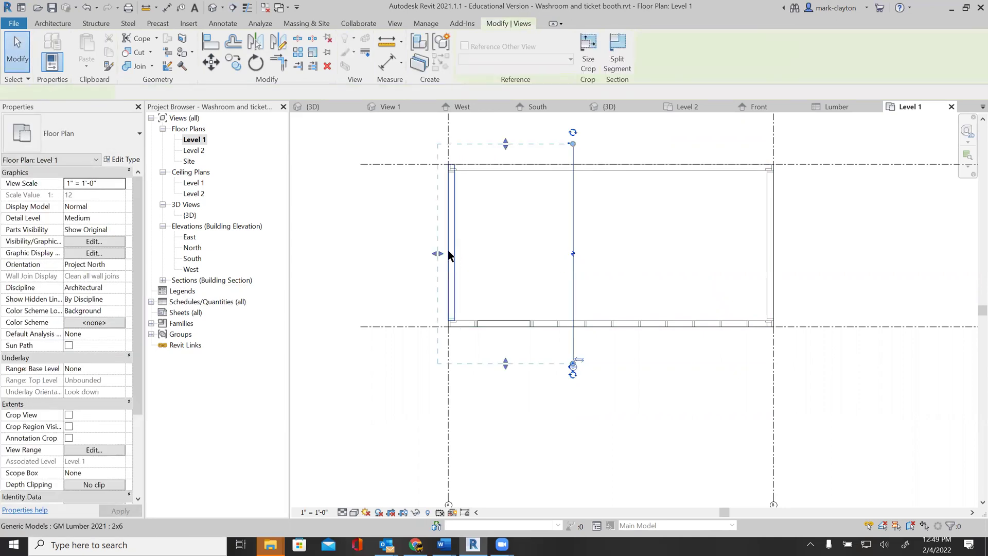
{"action": "left_click_drag", "start_coordinate": [437, 253], "coordinate": [572, 267]}
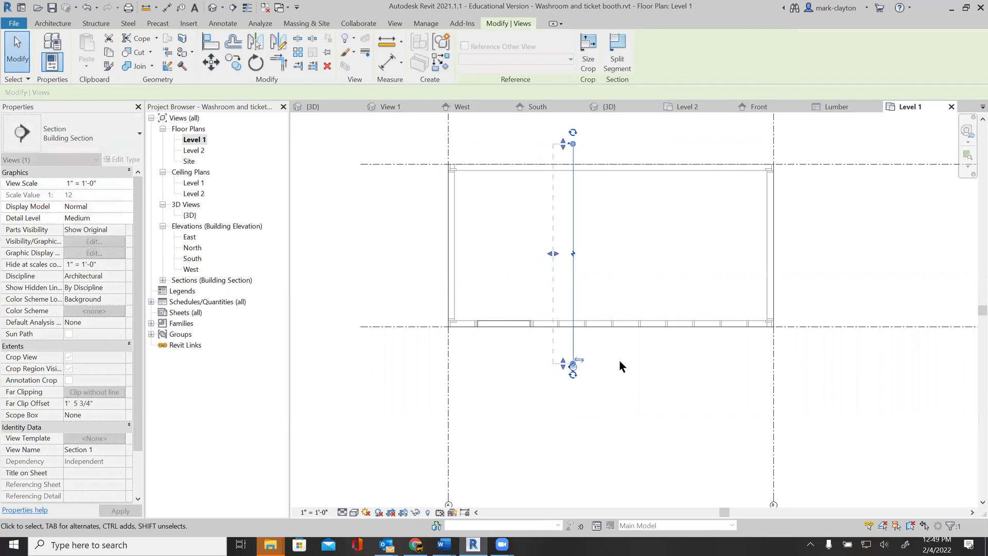
{"action": "left_click", "coordinate": [619, 361]}
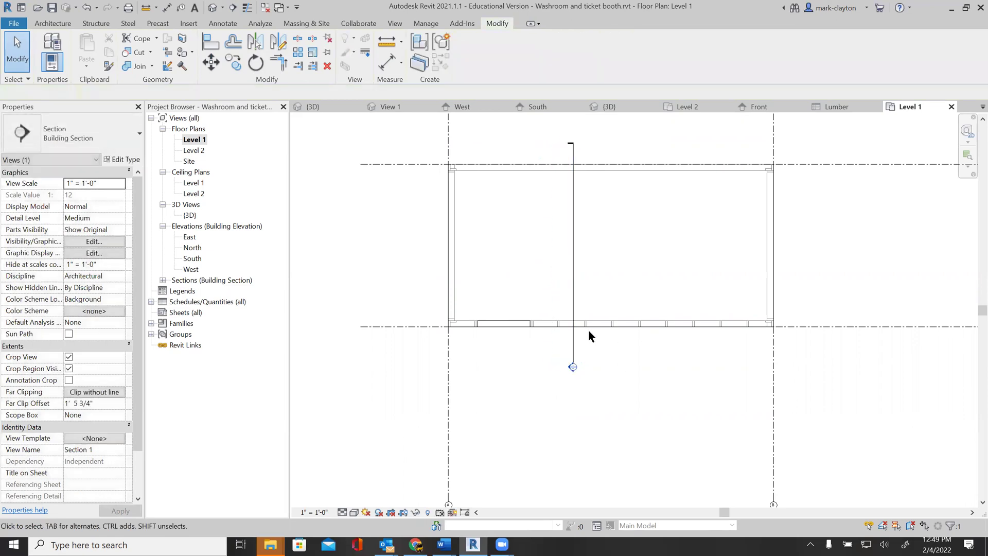
{"action": "left_click", "coordinate": [163, 280]}
{"action": "double_click", "coordinate": [201, 292]}
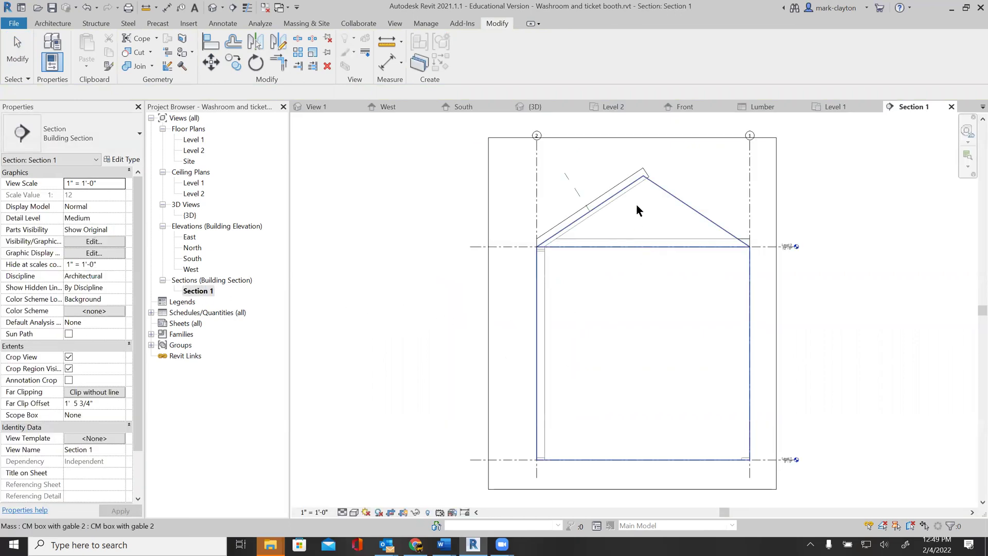
Select the Rafter model group and apply Isolate Element from Temporary Hide/Isolate.
{"action": "left_click", "coordinate": [635, 177]}
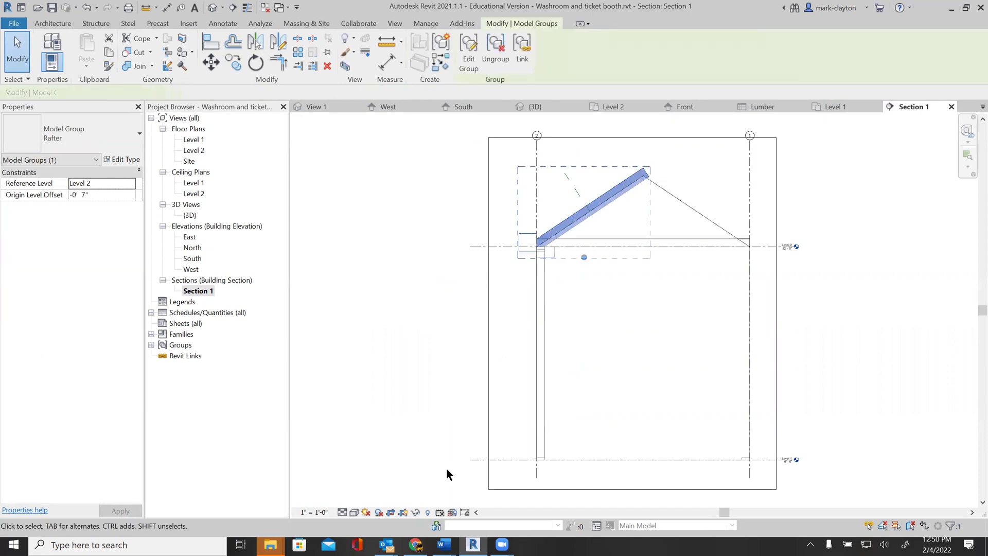
{"action": "left_click", "coordinate": [416, 513]}
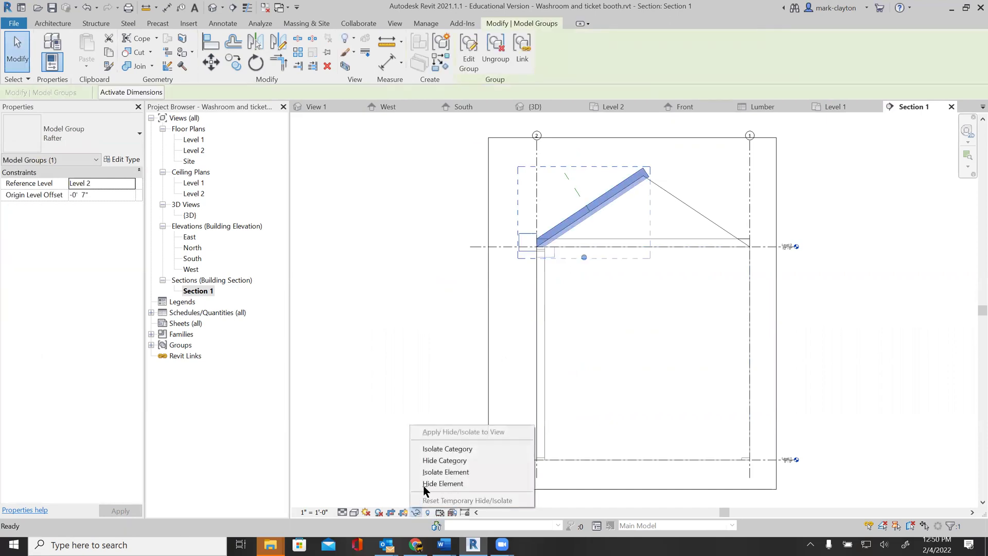
{"action": "left_click", "coordinate": [435, 473]}
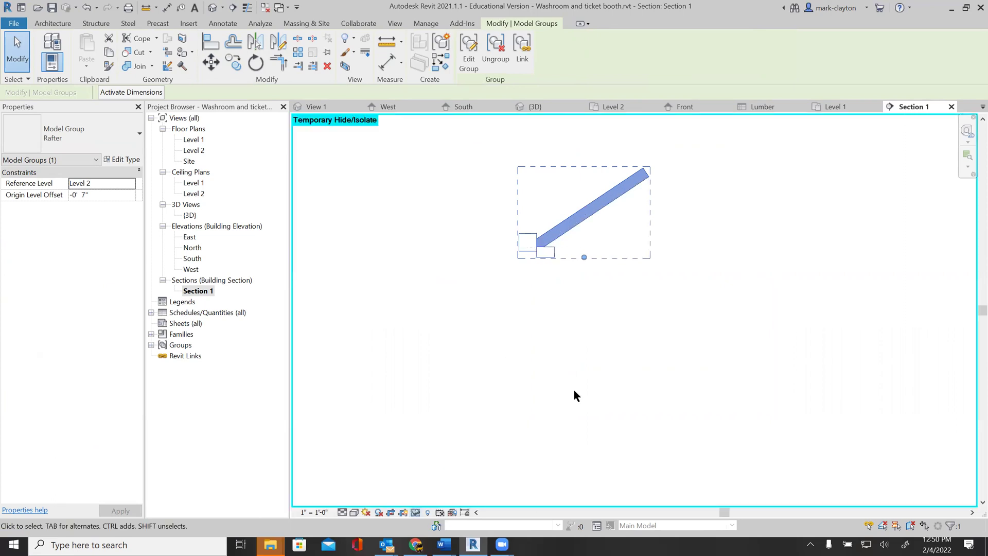
Deselect the rafter and reframe Section 1 around the isolated rafter.
{"action": "left_click", "coordinate": [610, 342]}
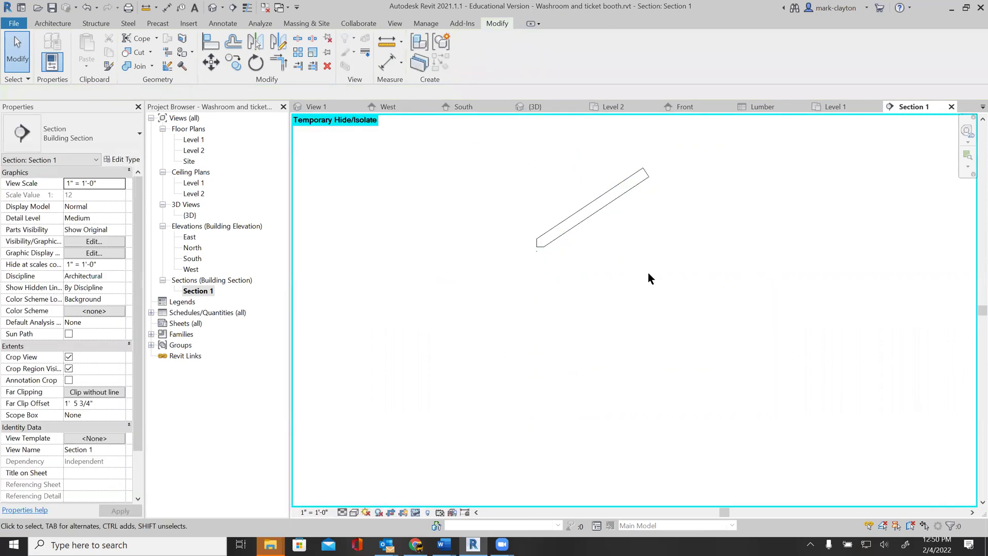
{"action": "scroll", "coordinate": [634, 268], "scroll_direction": "up", "scroll_amount": 2}
{"action": "scroll", "coordinate": [624, 272], "scroll_direction": "up", "scroll_amount": 1}
{"action": "scroll", "coordinate": [600, 309], "scroll_direction": "down", "scroll_amount": 1}
{"action": "middle_click_drag", "start_coordinate": [607, 359], "coordinate": [459, 316]}
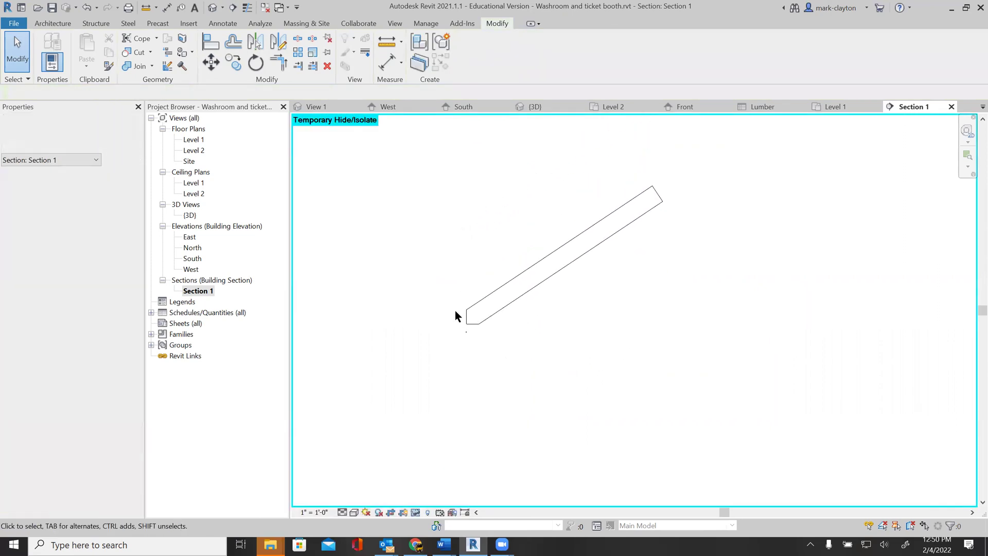